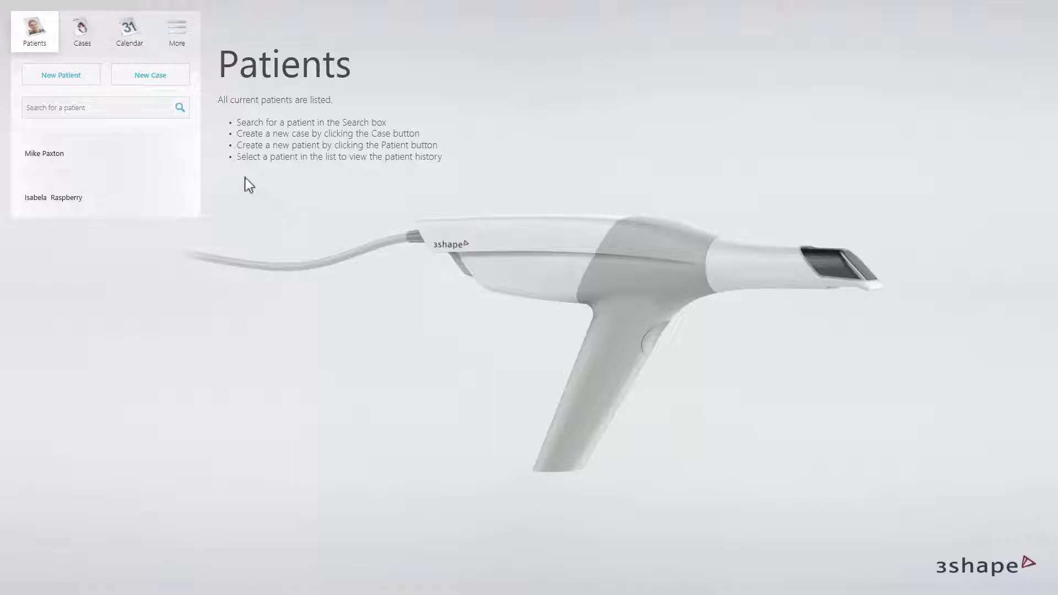
Add a new patient record with the patient's first and last name and save it.
left_click(97, 79)
left_click(453, 213)
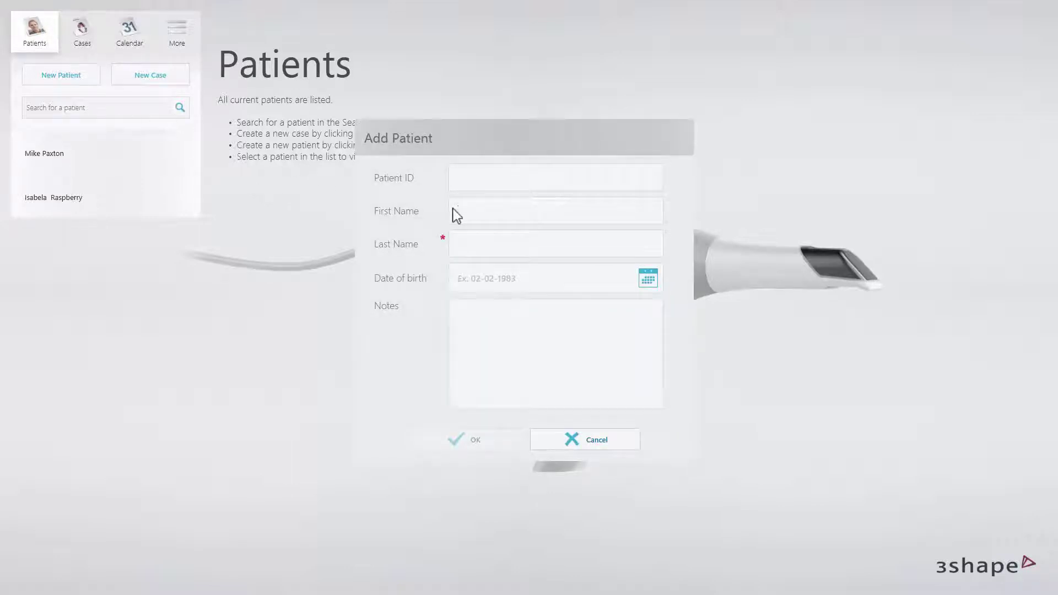
key("Tab")
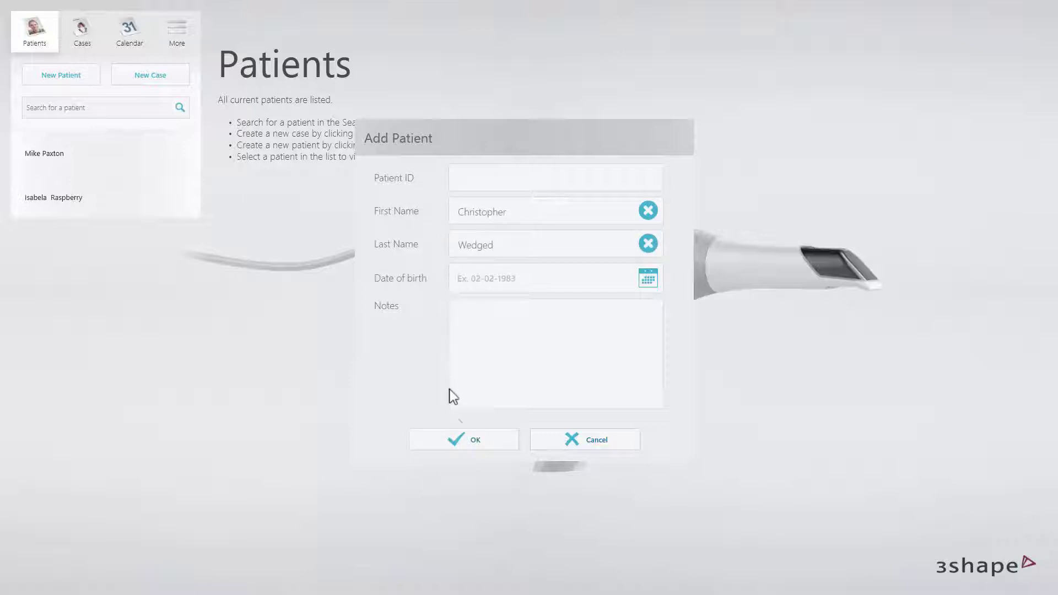
left_click(458, 439)
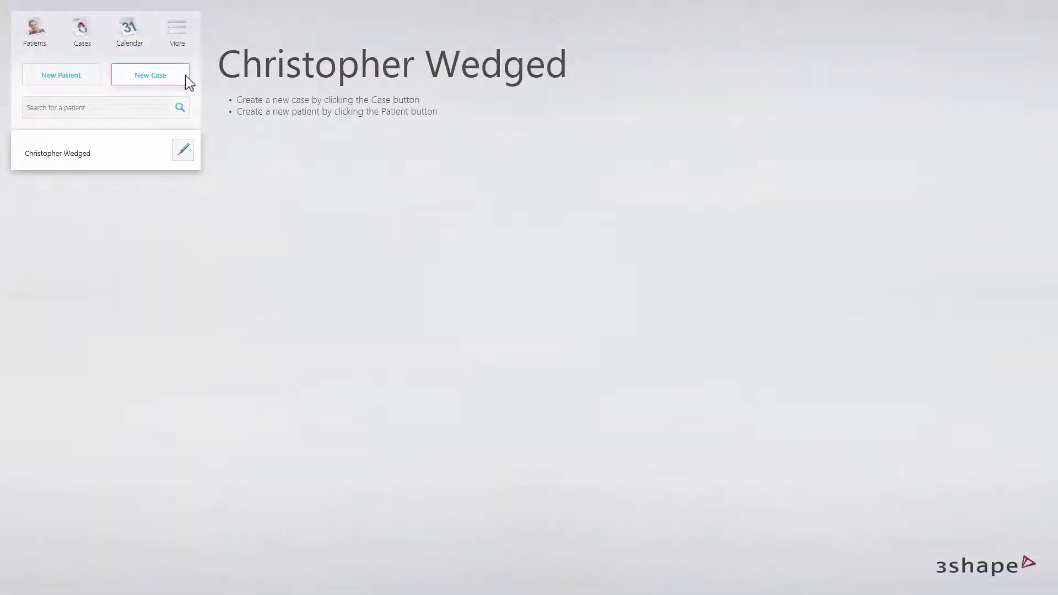
Start a new Digital impression case for this patient, sent to in-house.
left_click(185, 77)
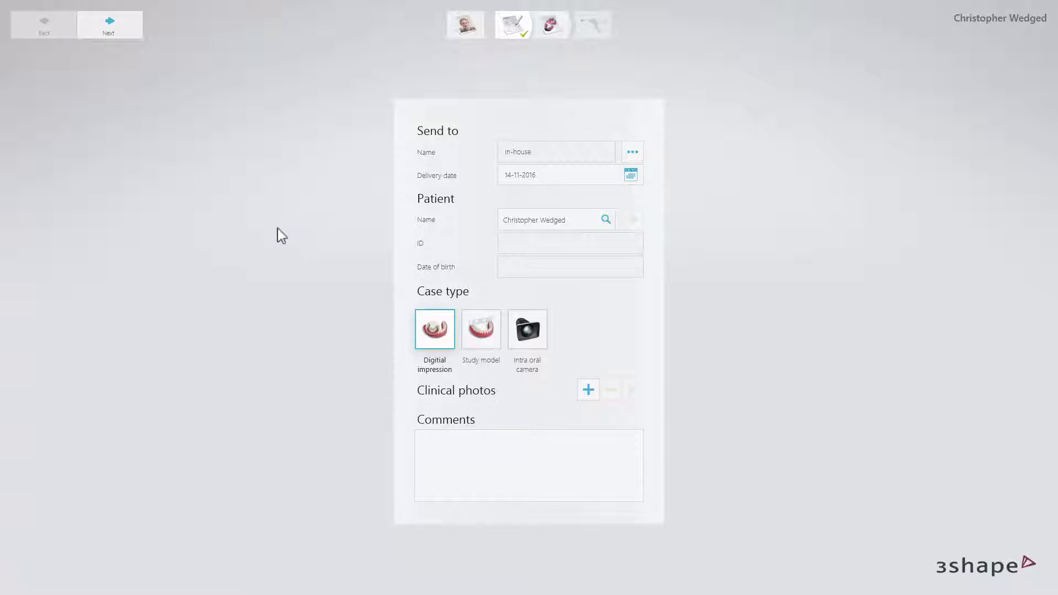
Select the two upper abutment teeth and set them as Crown restorations in e.max CAD.
left_click(133, 31)
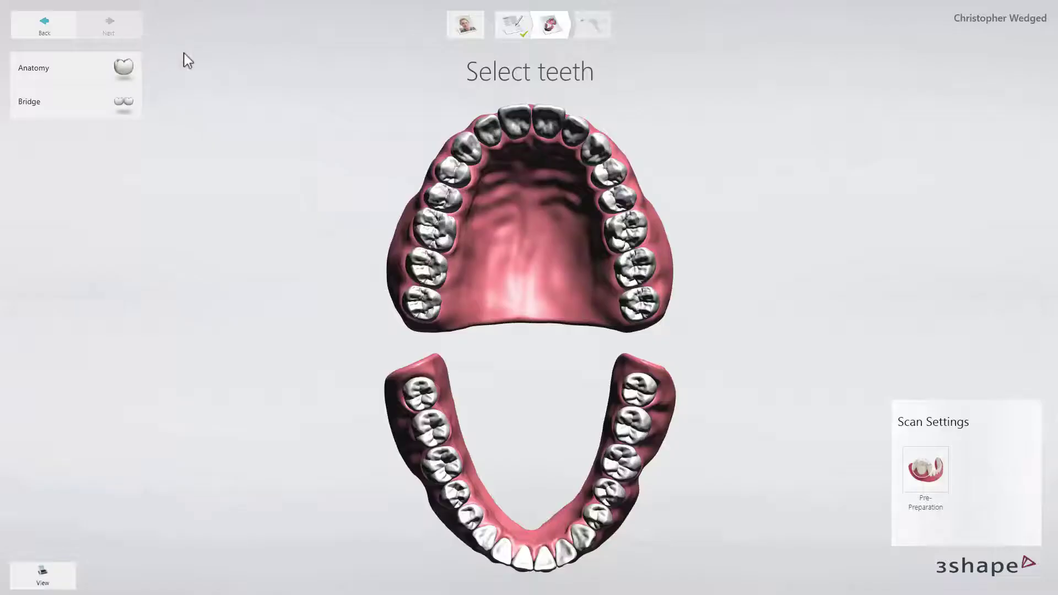
left_click(453, 171)
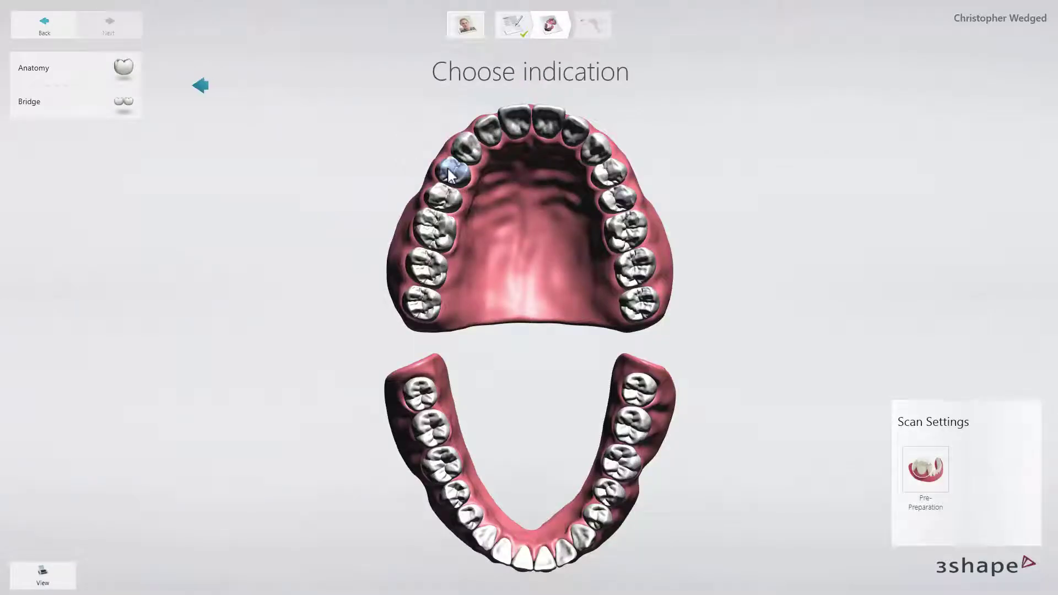
left_click(428, 230)
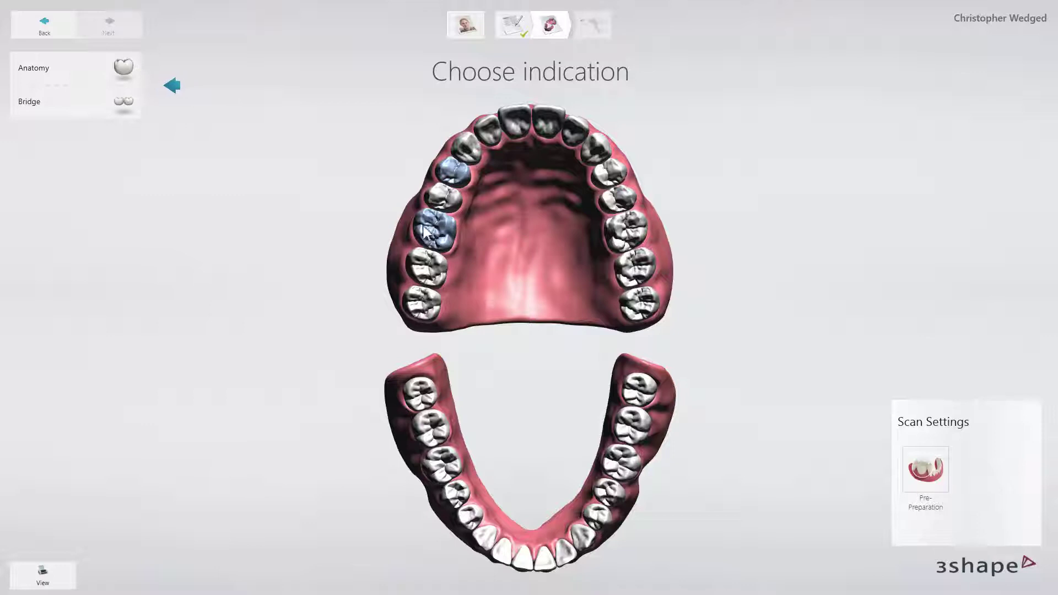
left_click(128, 72)
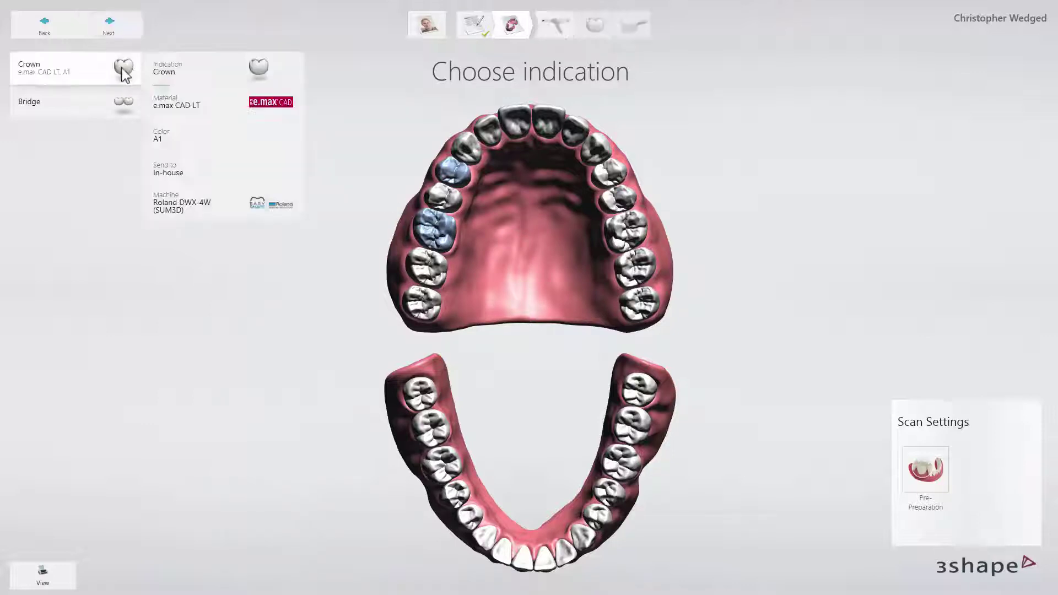
left_click(169, 67)
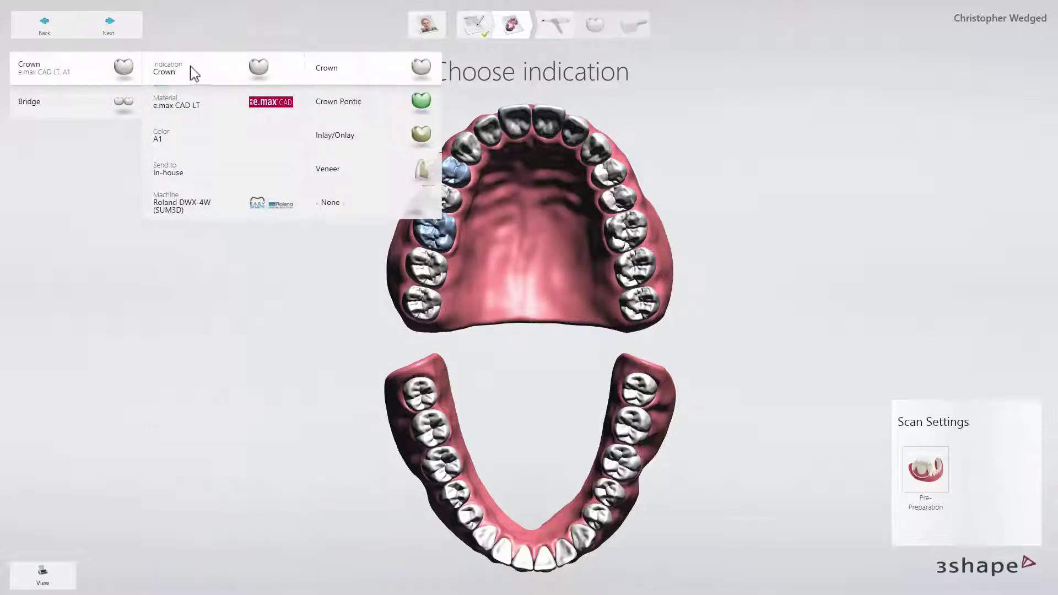
left_click(321, 69)
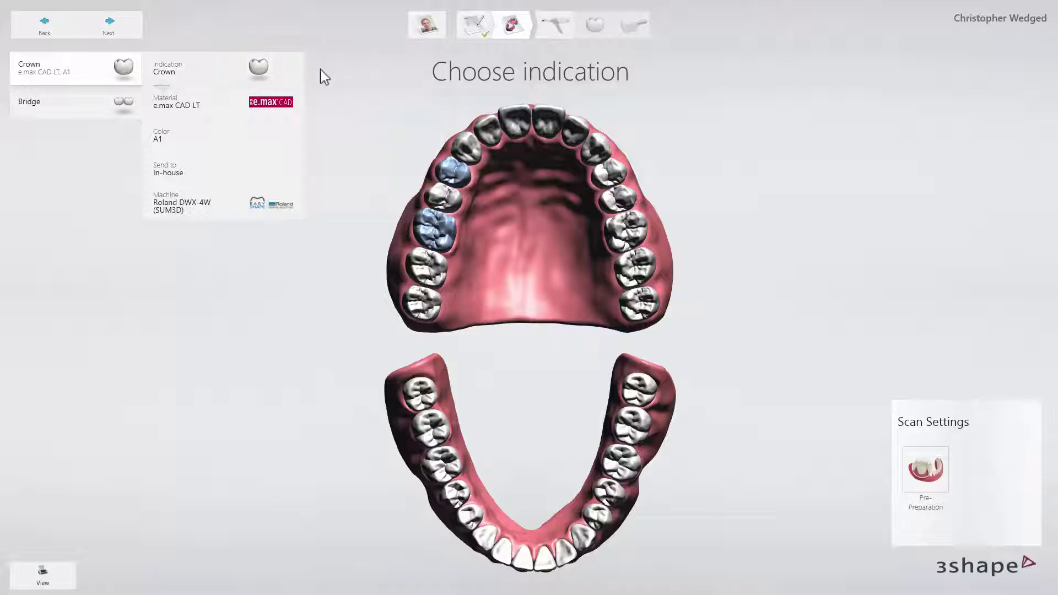
left_click(242, 101)
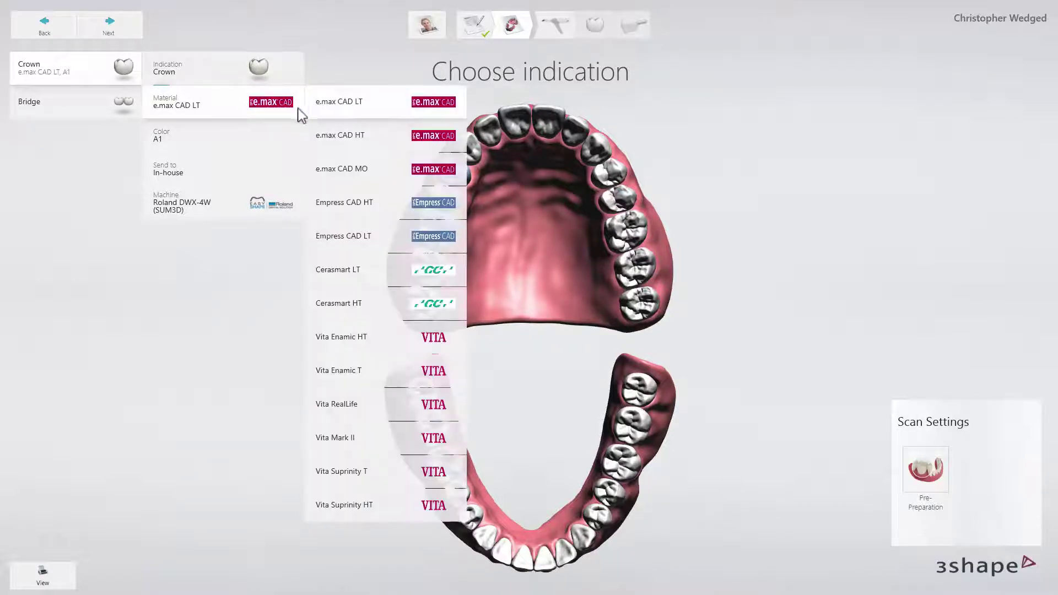
left_click(337, 135)
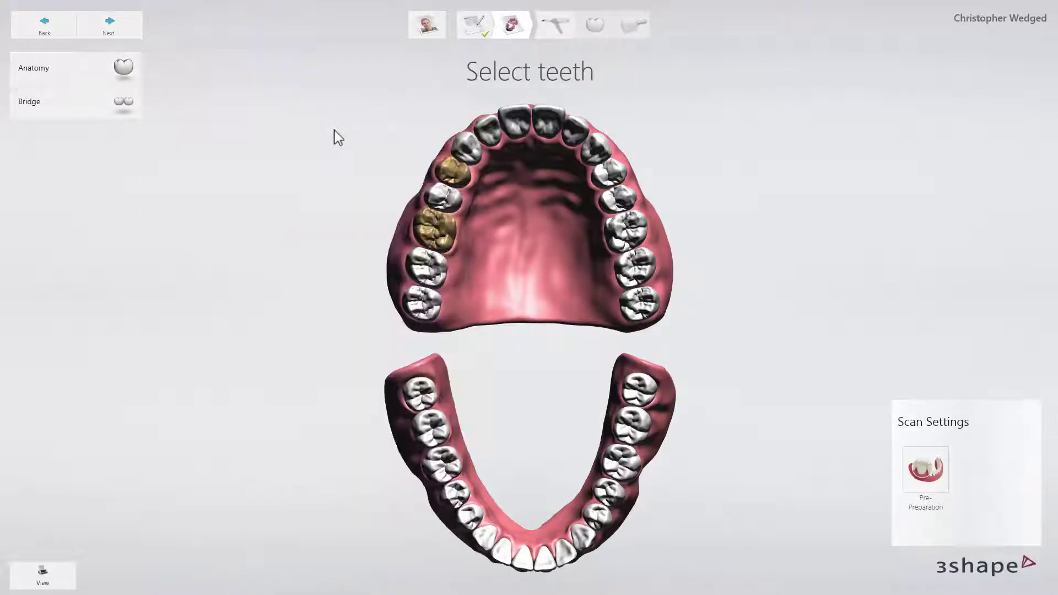
Make the middle gap tooth a Crown Pontic in e.max CAD.
left_click(436, 196)
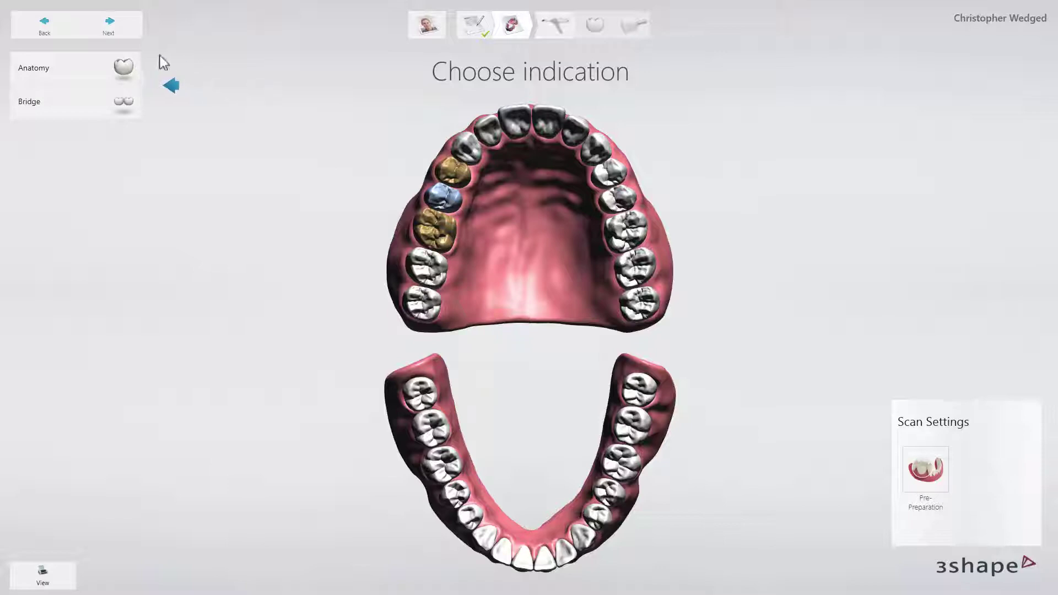
left_click(125, 68)
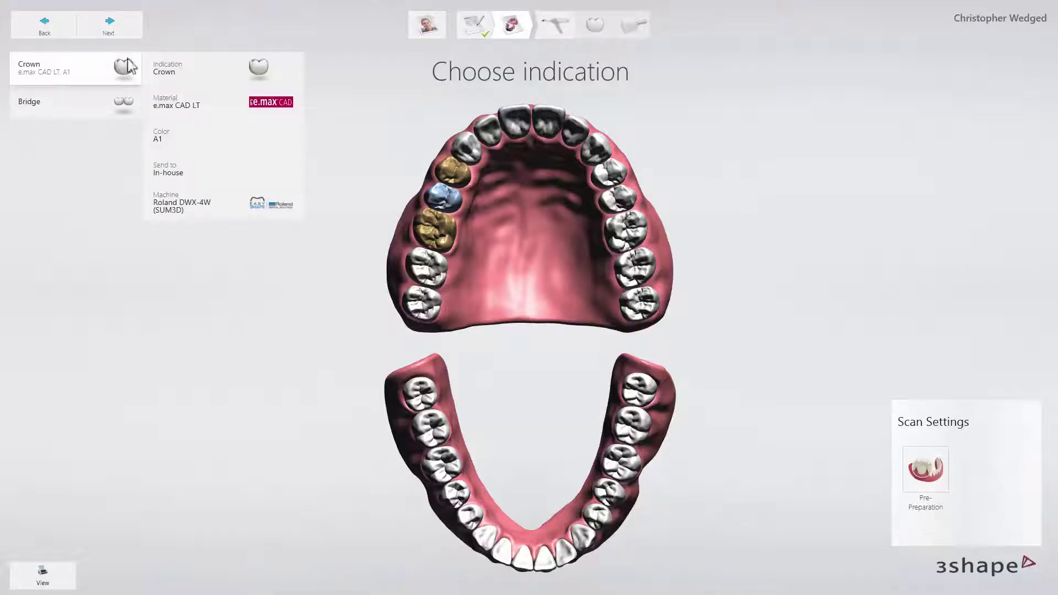
left_click(185, 72)
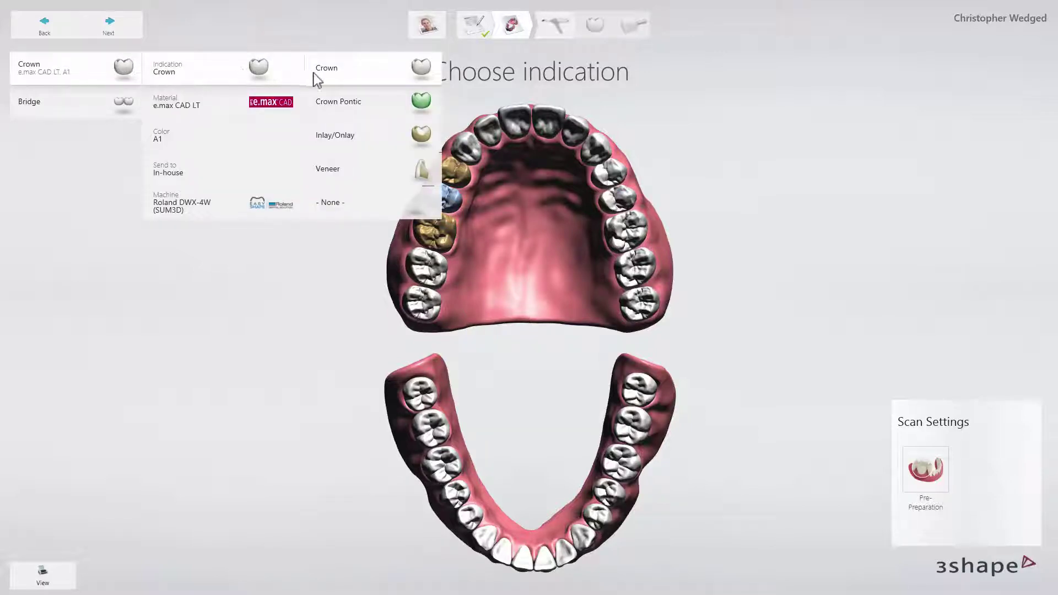
left_click(340, 105)
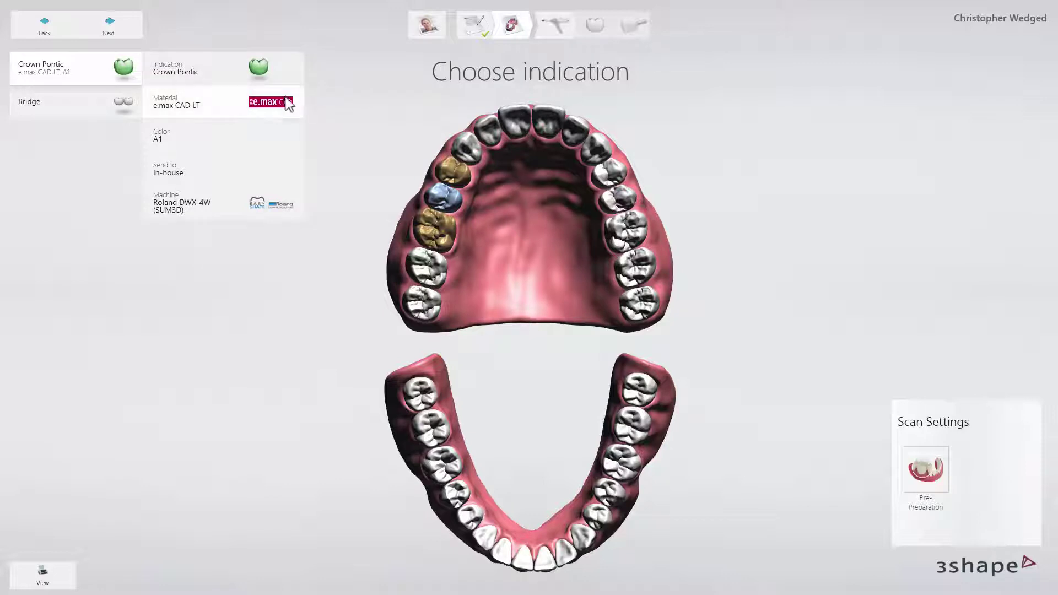
left_click(289, 104)
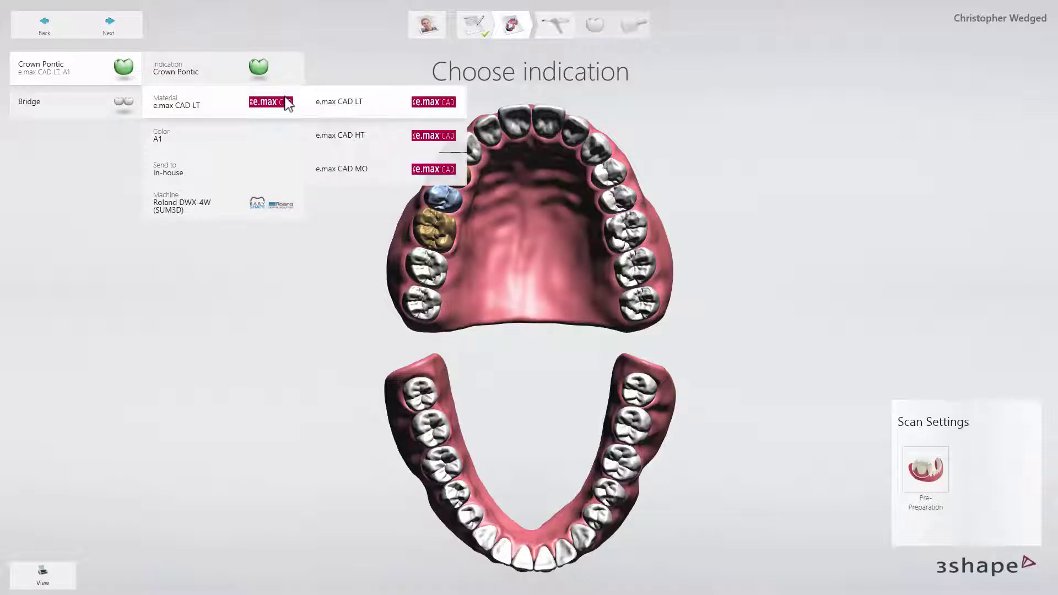
left_click(333, 128)
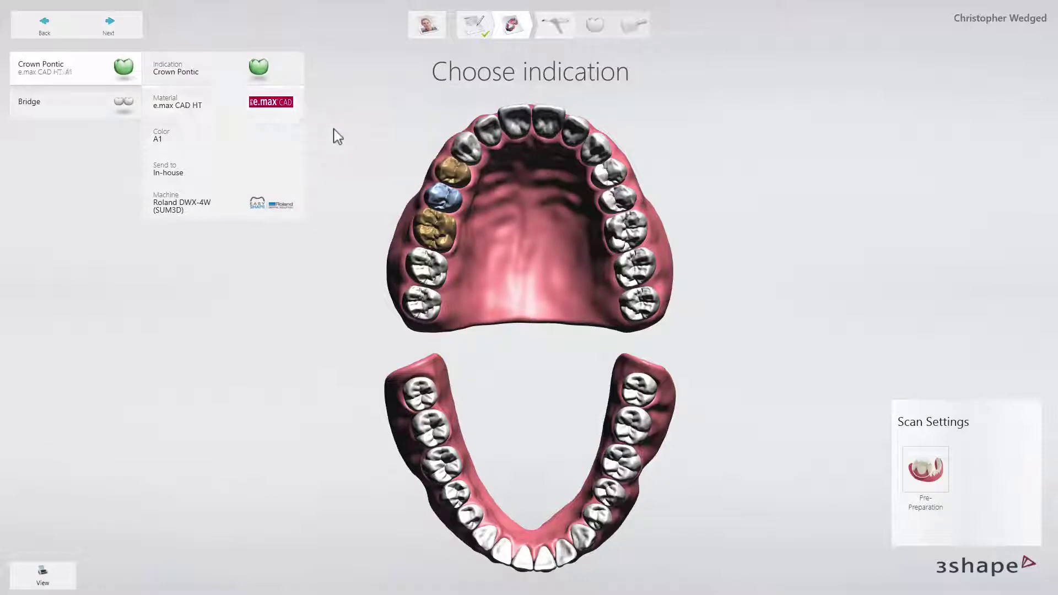
Link teeth 3, 4 and 5 as a monolithic bridge.
left_click(442, 164)
left_click(440, 194)
left_click(438, 224)
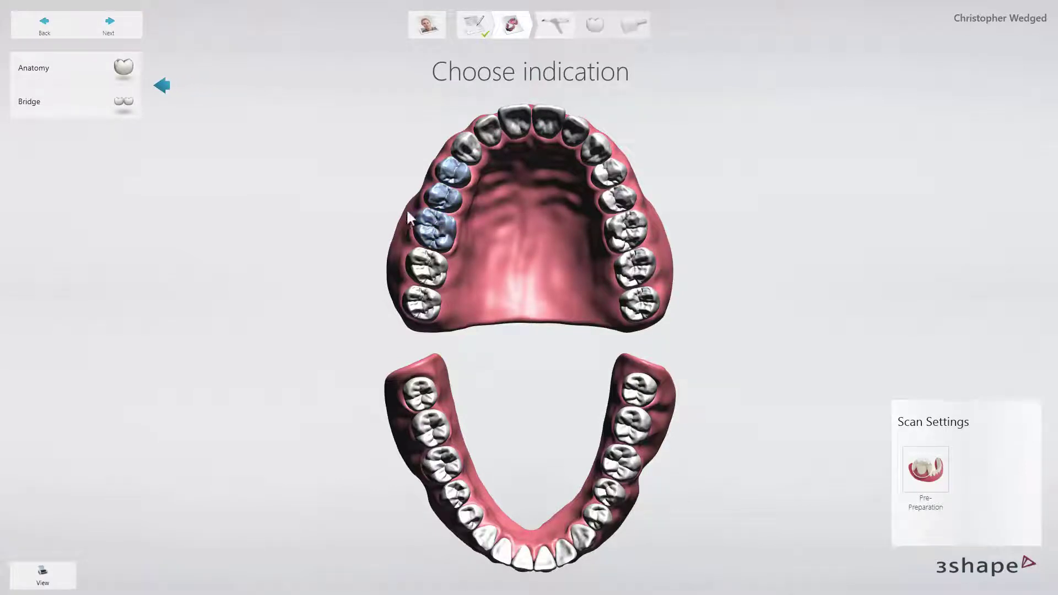
left_click(128, 106)
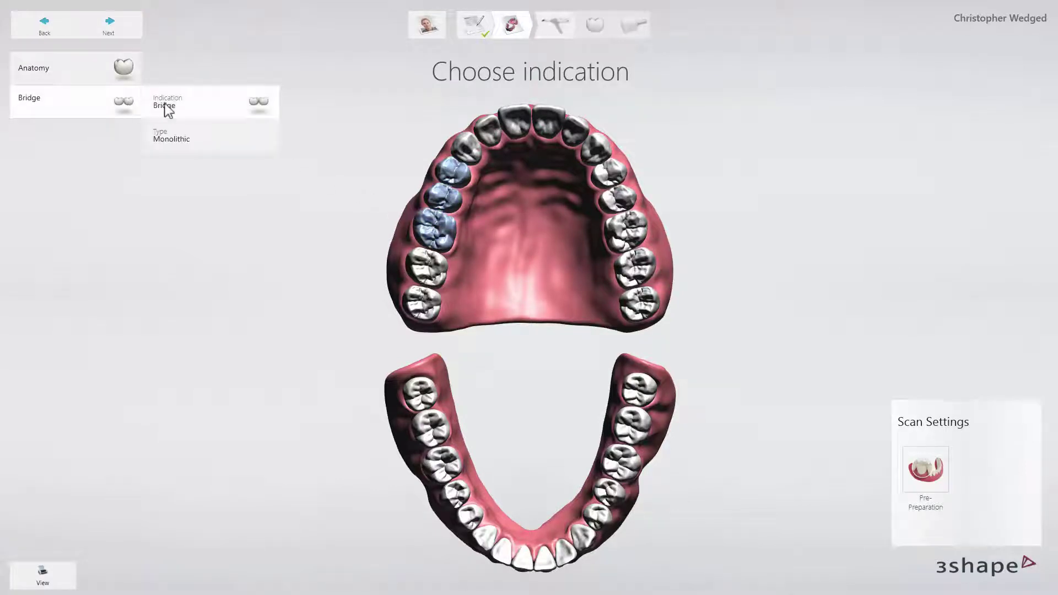
left_click(163, 52)
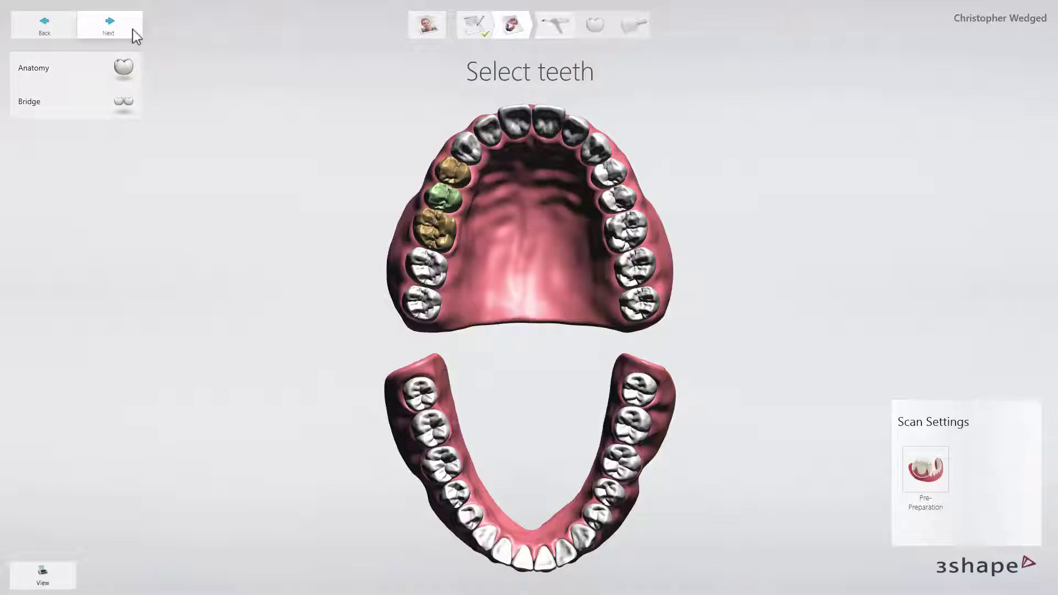
Go to scanning and capture the upper-jaw scan around the bridge gap.
left_click(133, 32)
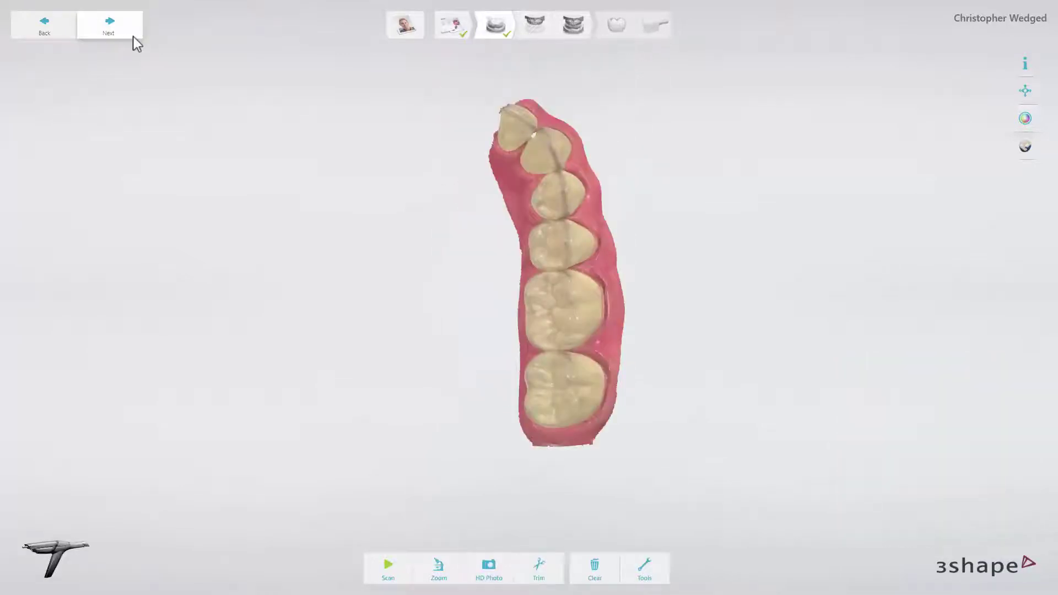
left_click(134, 37)
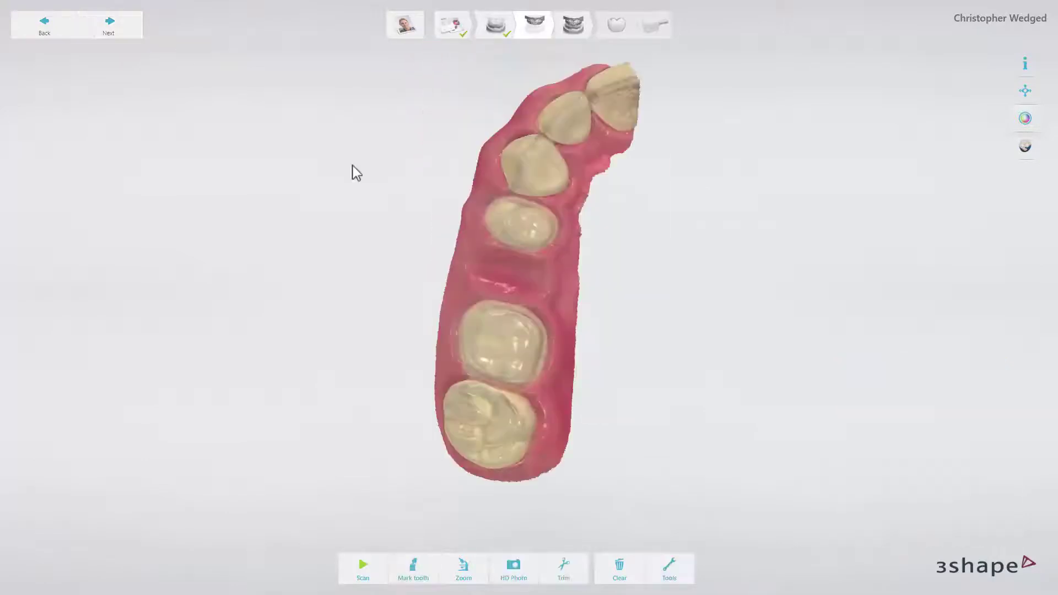
Mark teeth 3 and 5 as the preparations on the upper-jaw scan.
left_click(413, 568)
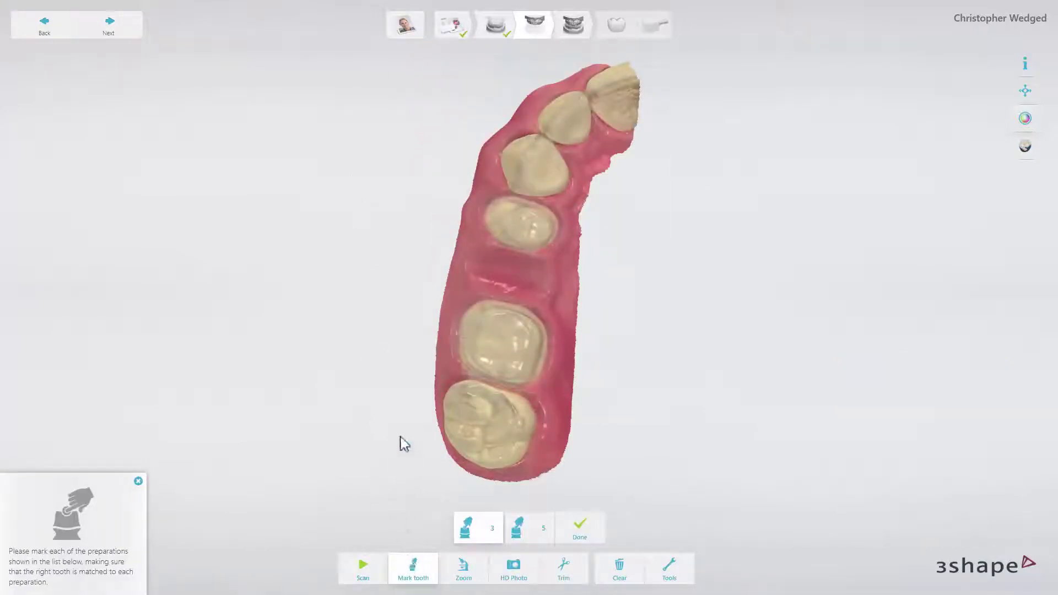
left_click(496, 348)
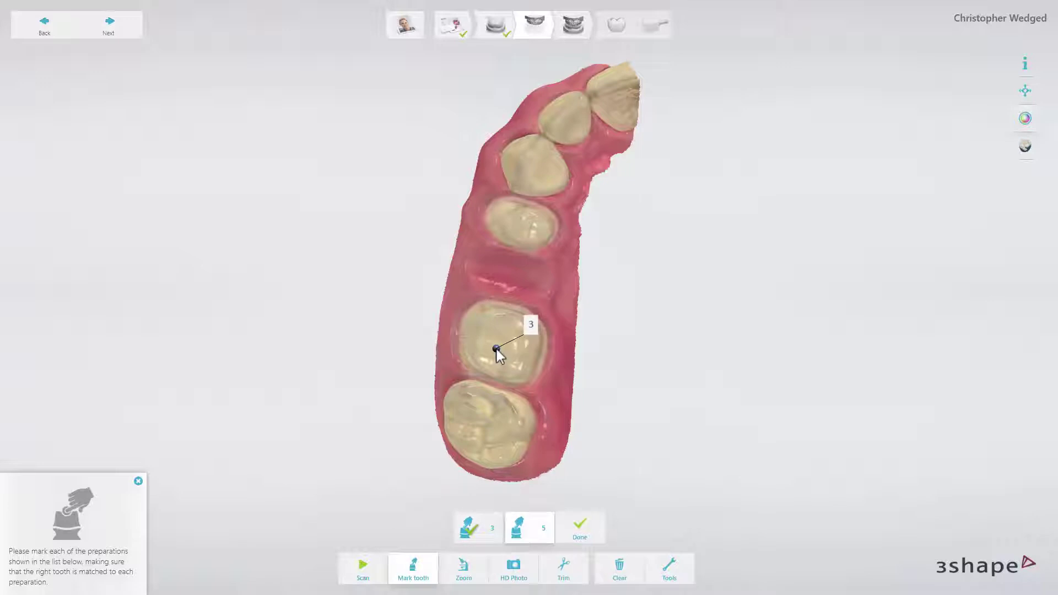
left_click(523, 231)
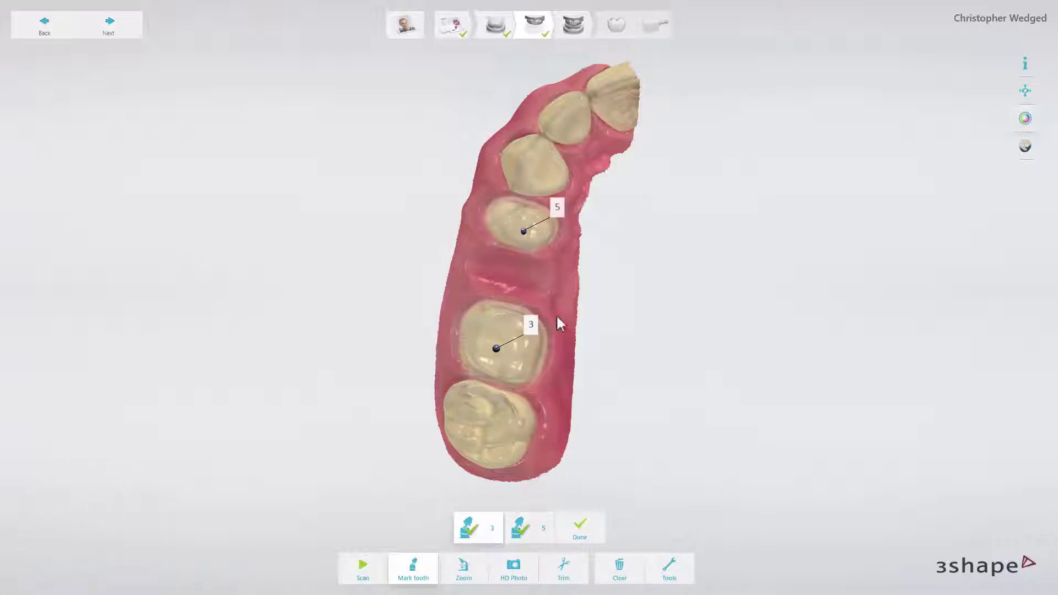
left_click(582, 527)
Check the extra scanning tools, then advance to the bite scan.
left_click(656, 563)
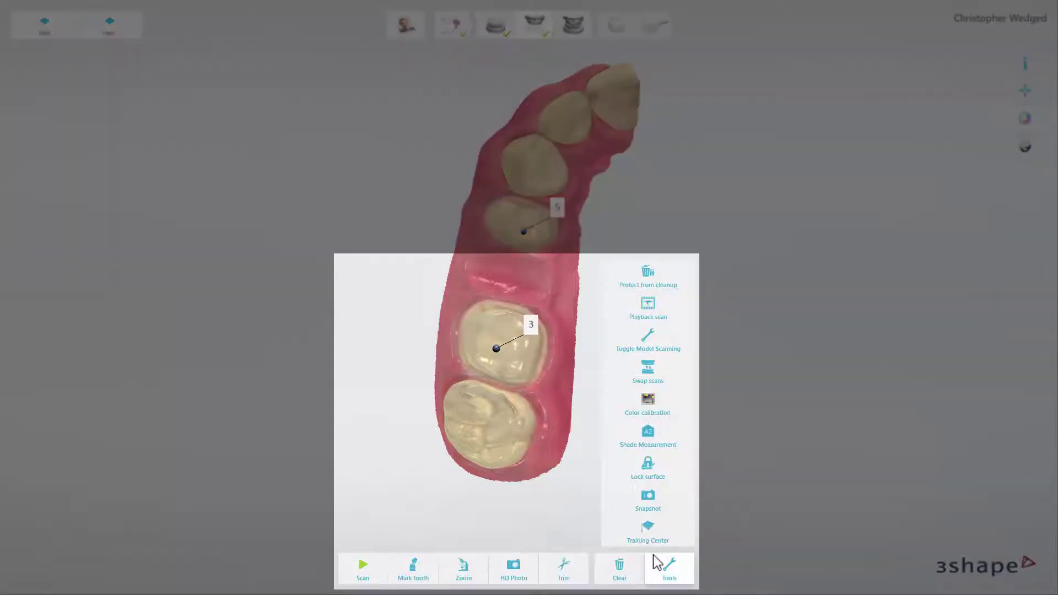
left_click(656, 563)
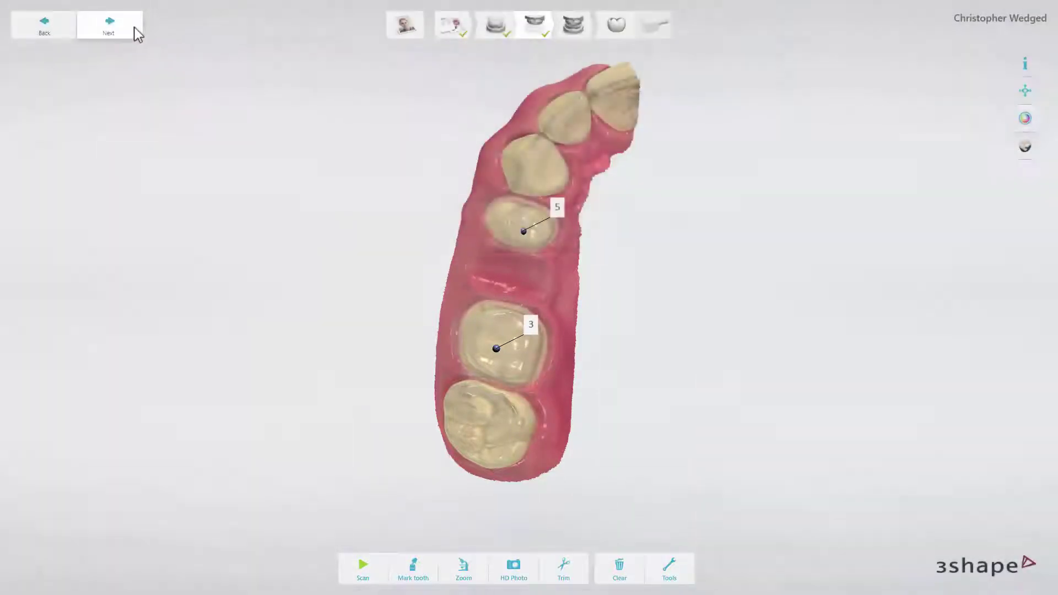
left_click(132, 29)
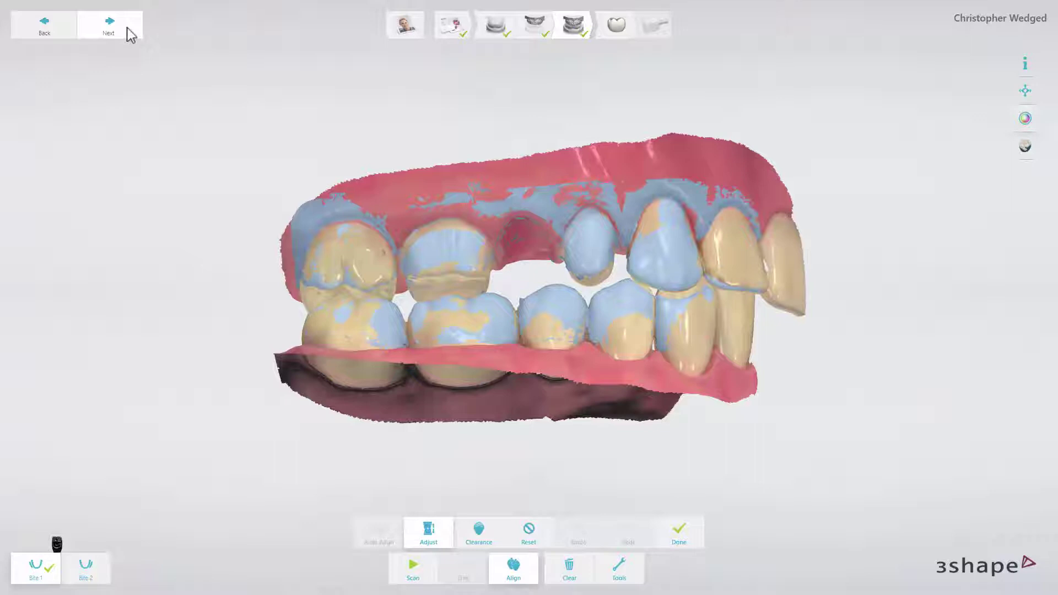
Accept the aligned bite scan and save the case to reach tooth 3's margin line.
left_click(131, 34)
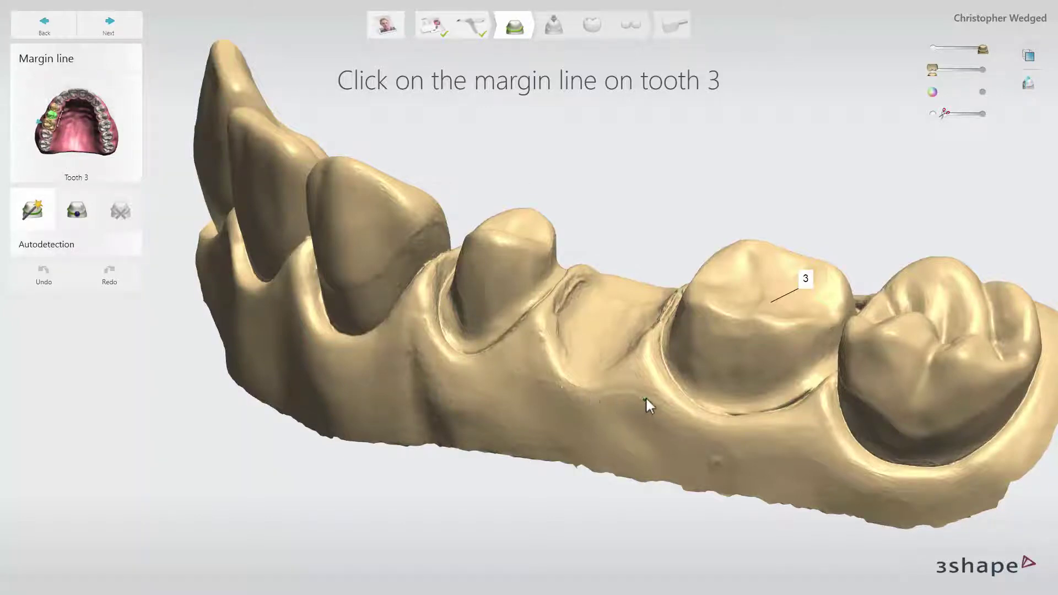
Auto-detect tooth 3's margin line and smooth out its bump.
middle_click_drag(653, 395, 649, 396)
scroll(650, 395, "up", 5)
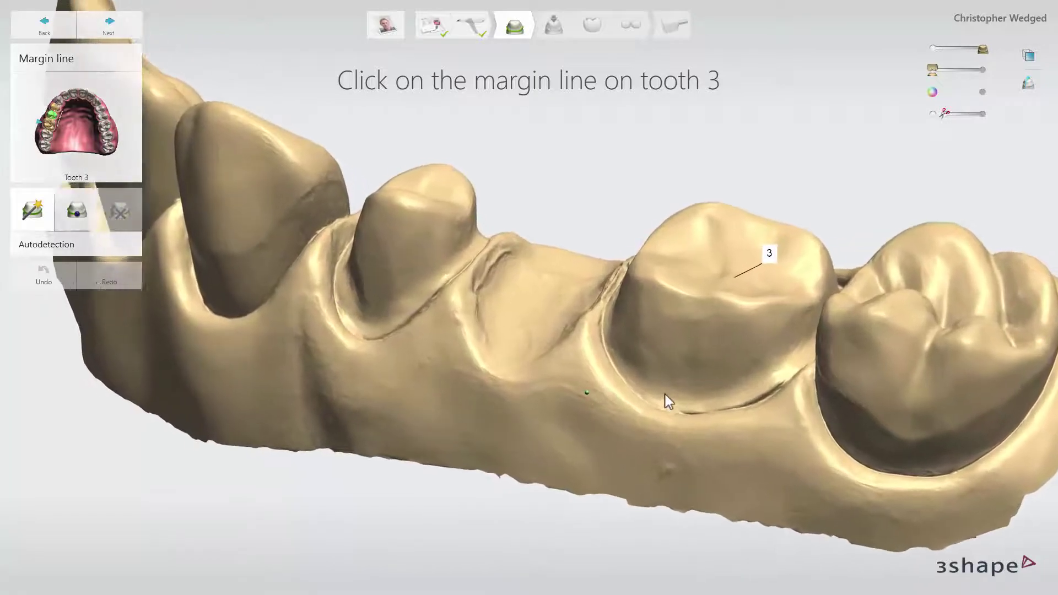
scroll(673, 396, "up", 5)
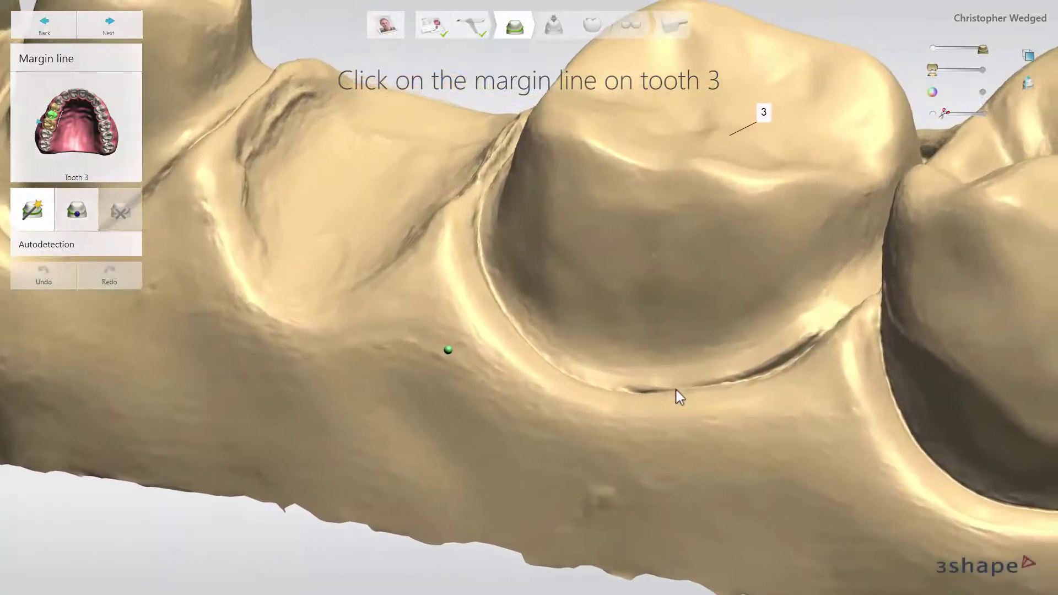
left_click(662, 388)
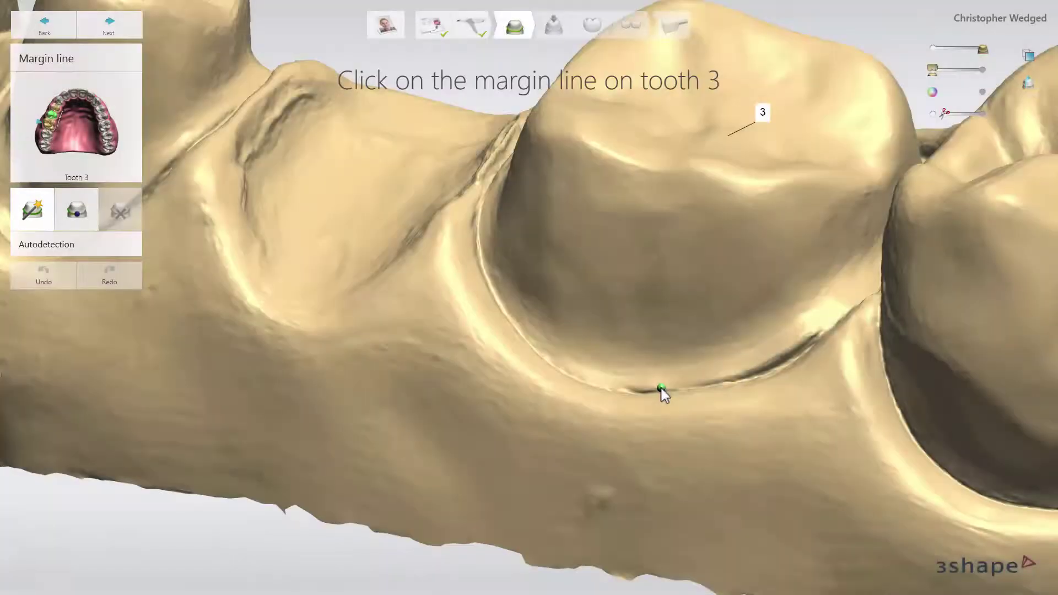
left_click(662, 390)
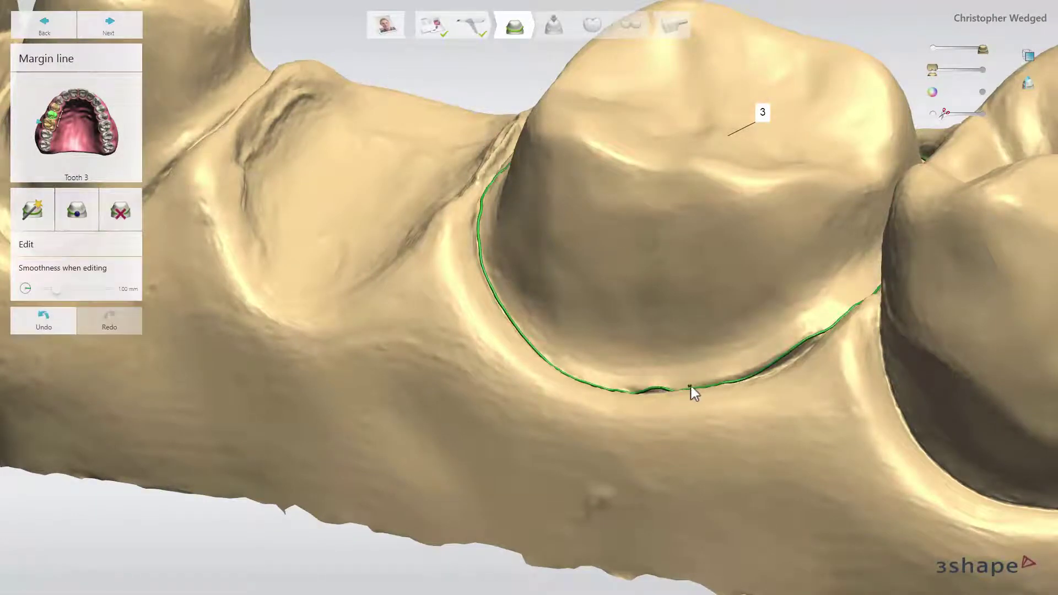
left_click_drag(692, 392, 829, 334)
right_click_drag(829, 334, 826, 363)
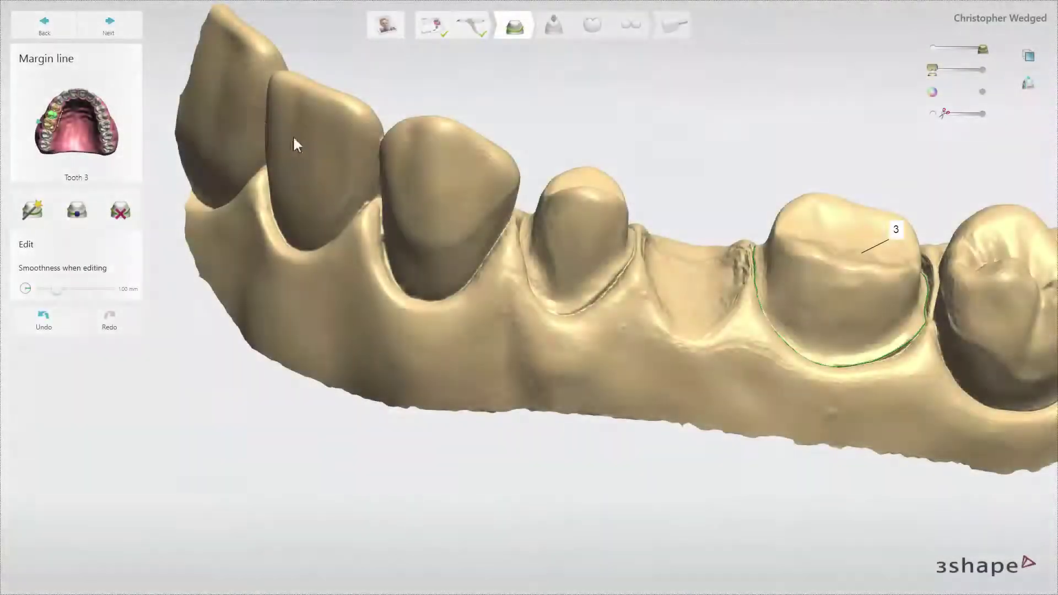
Trace a closed margin line around tooth 5 point by point with Click & go.
left_click(126, 38)
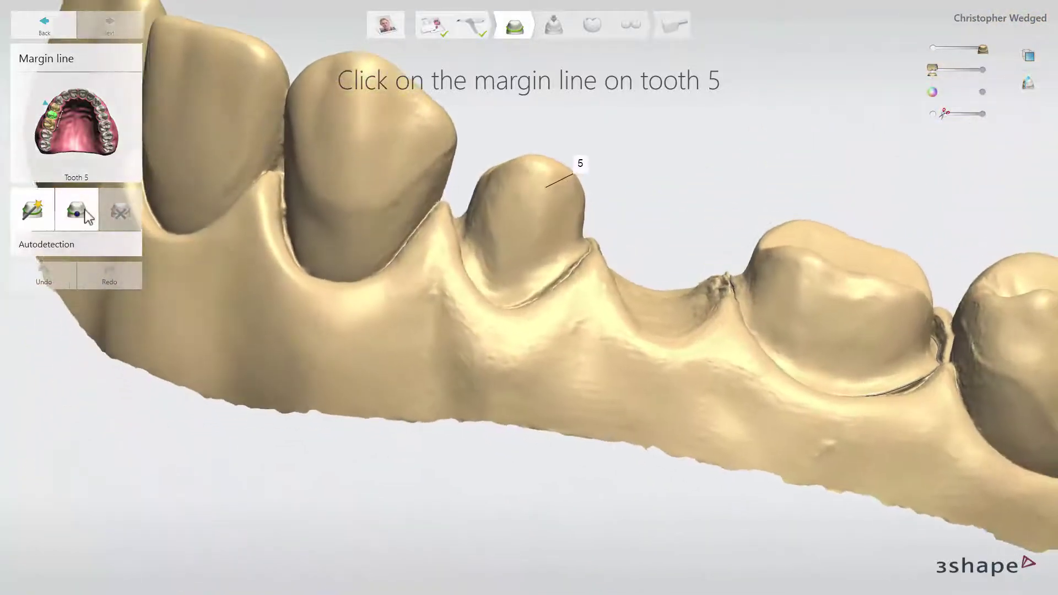
left_click(77, 209)
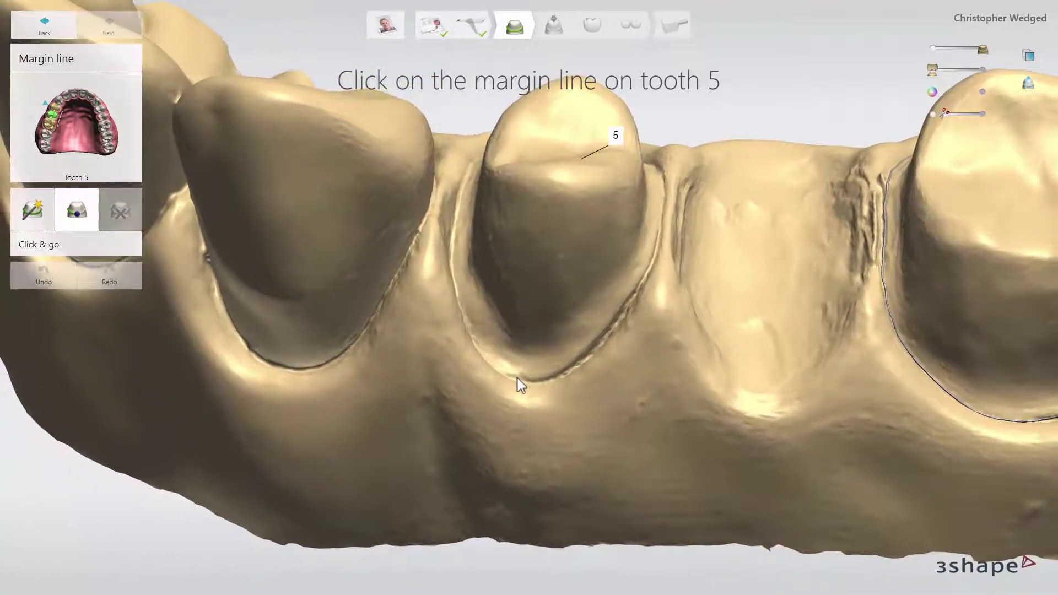
left_click(534, 379)
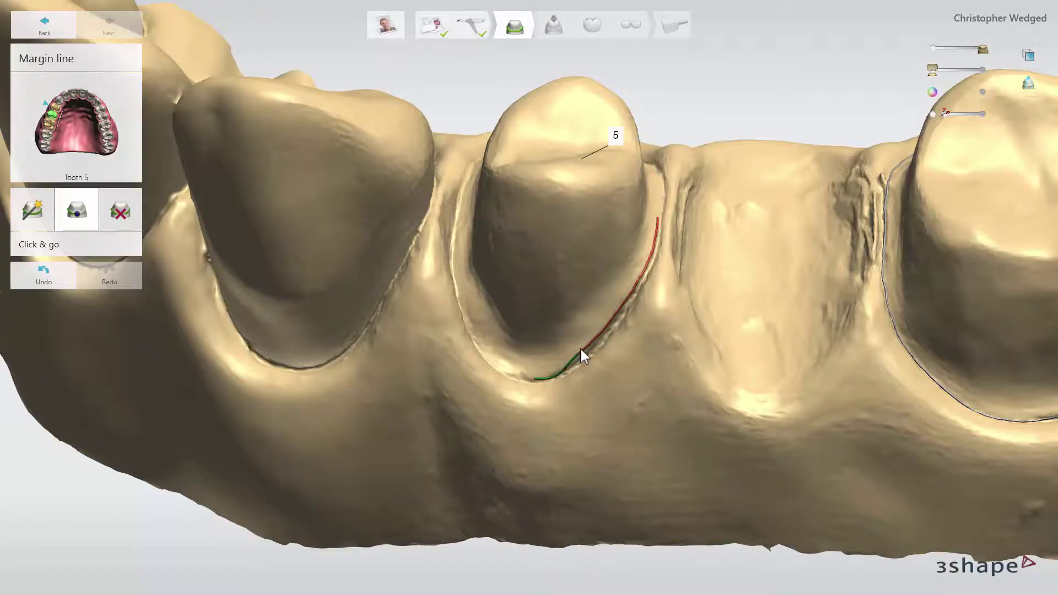
right_click_drag(580, 346, 681, 168)
left_click(693, 154)
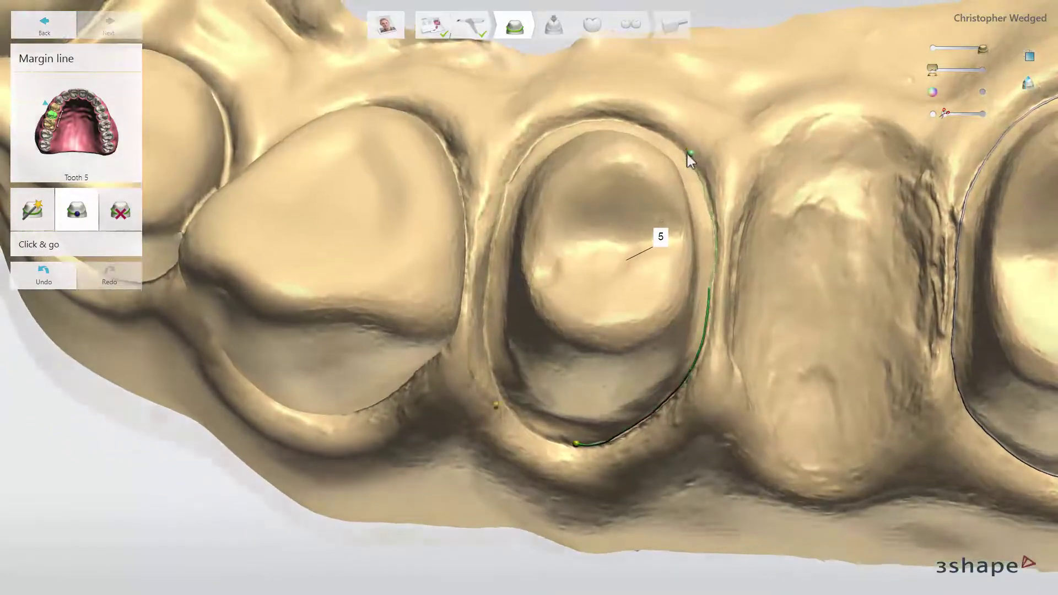
left_click_drag(576, 443, 567, 439)
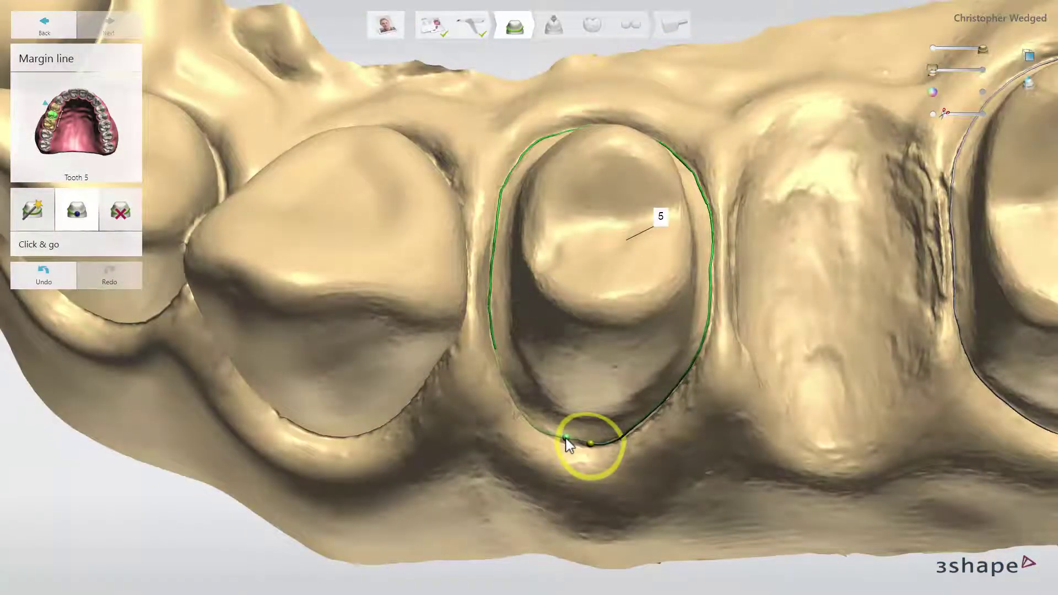
left_click(565, 439)
right_click_drag(600, 353, 698, 249)
scroll(610, 349, "up", 2)
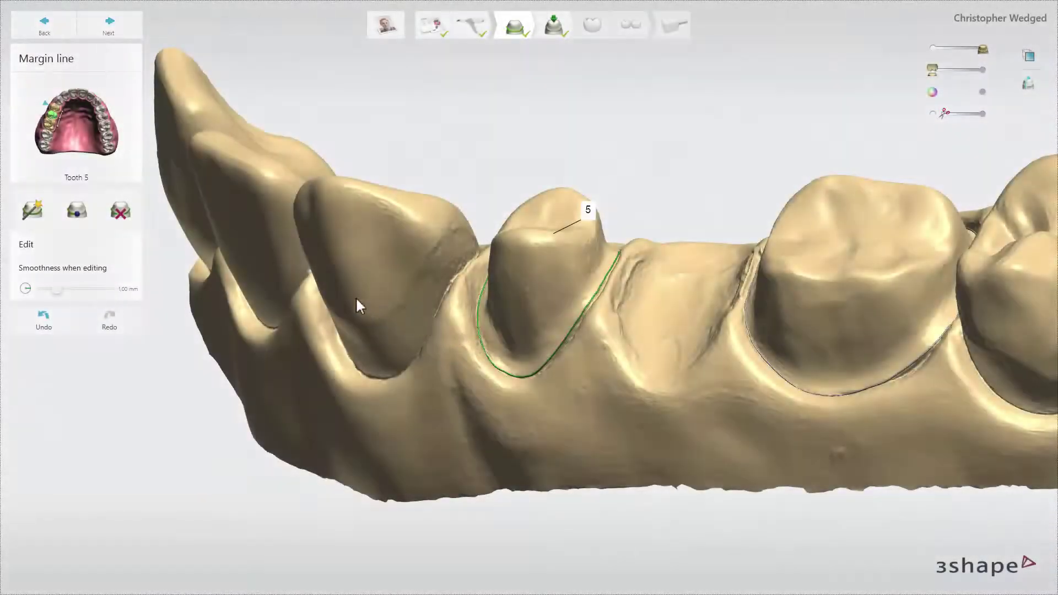
left_click(126, 213)
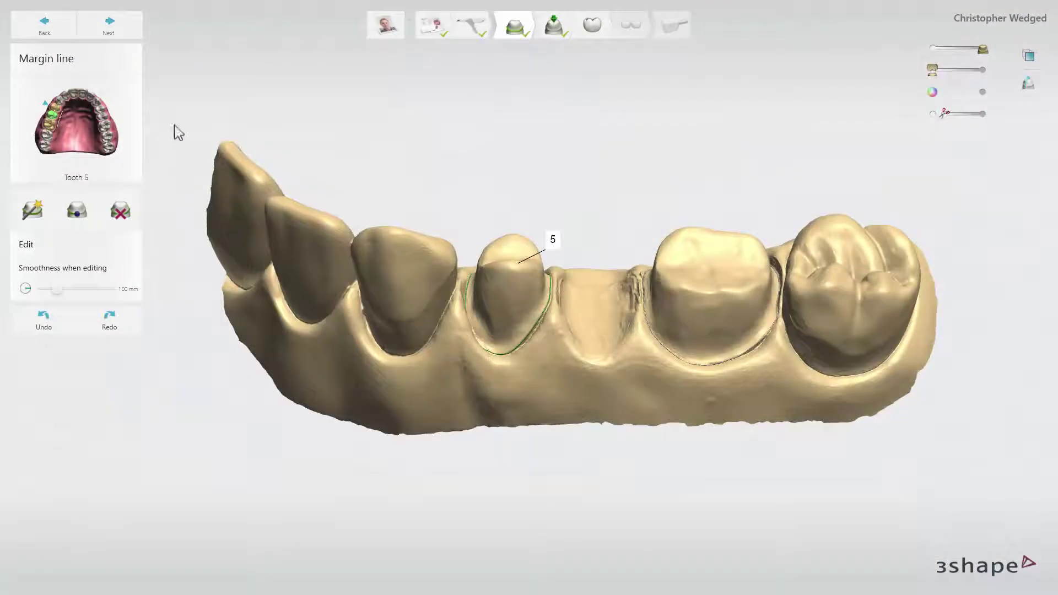
Set the bridge's insertion direction with Auto, after trying From view, then advance to Anatomy design.
left_click(111, 27)
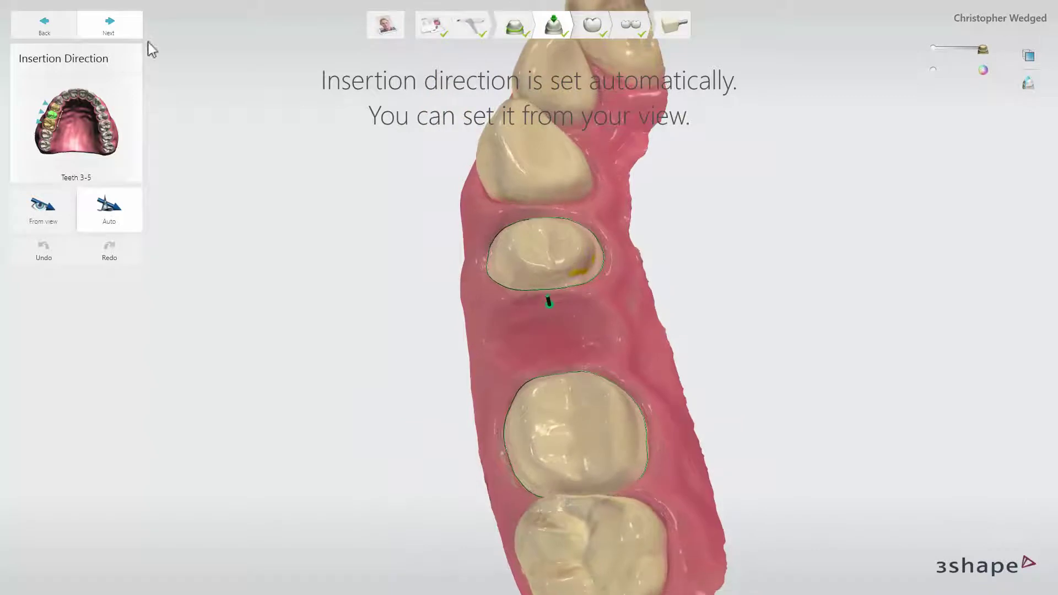
left_click(61, 215)
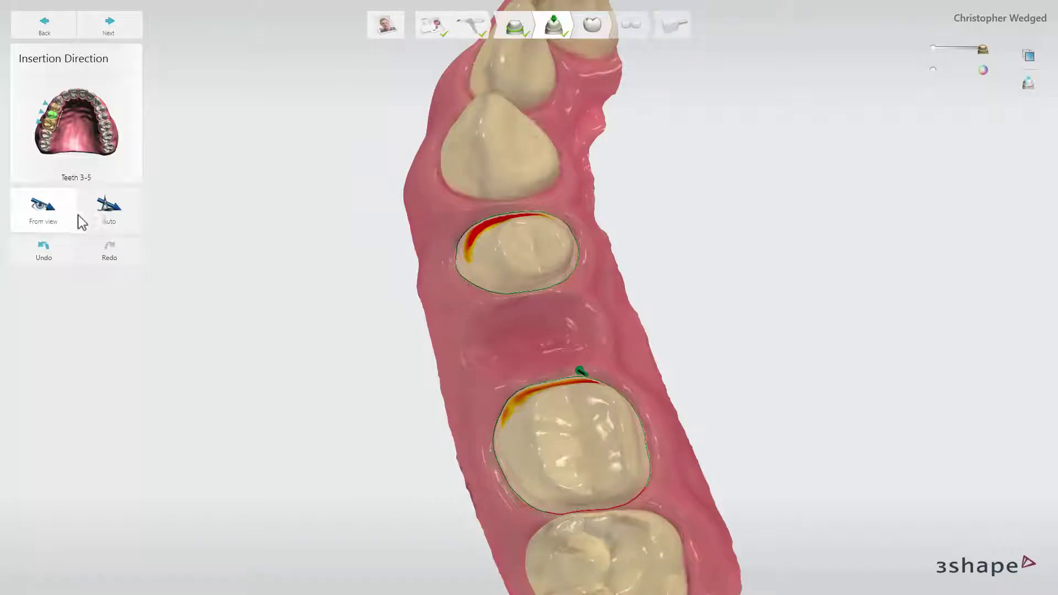
left_click(103, 227)
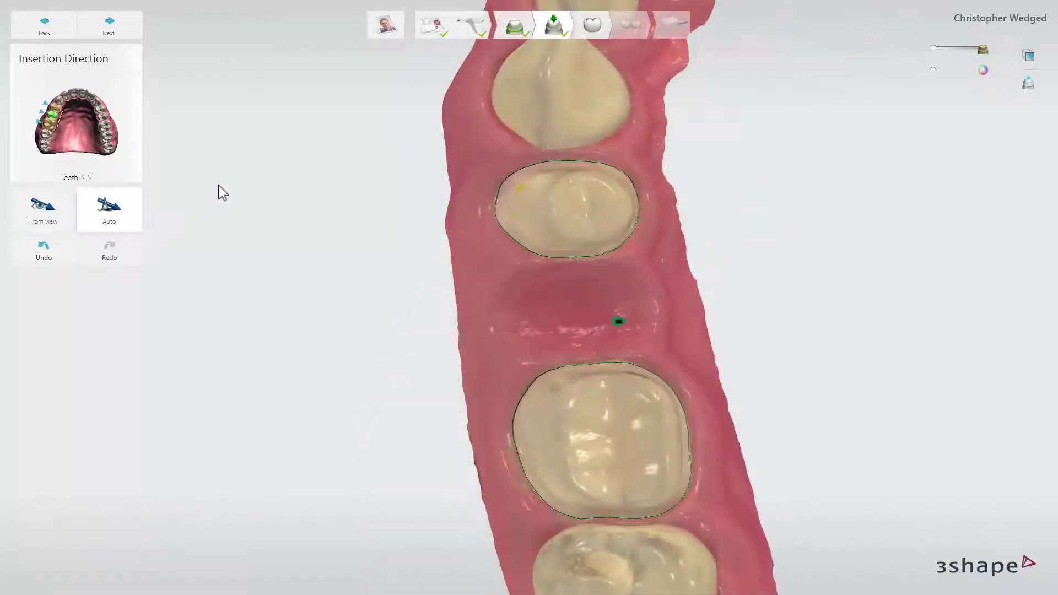
left_click(134, 35)
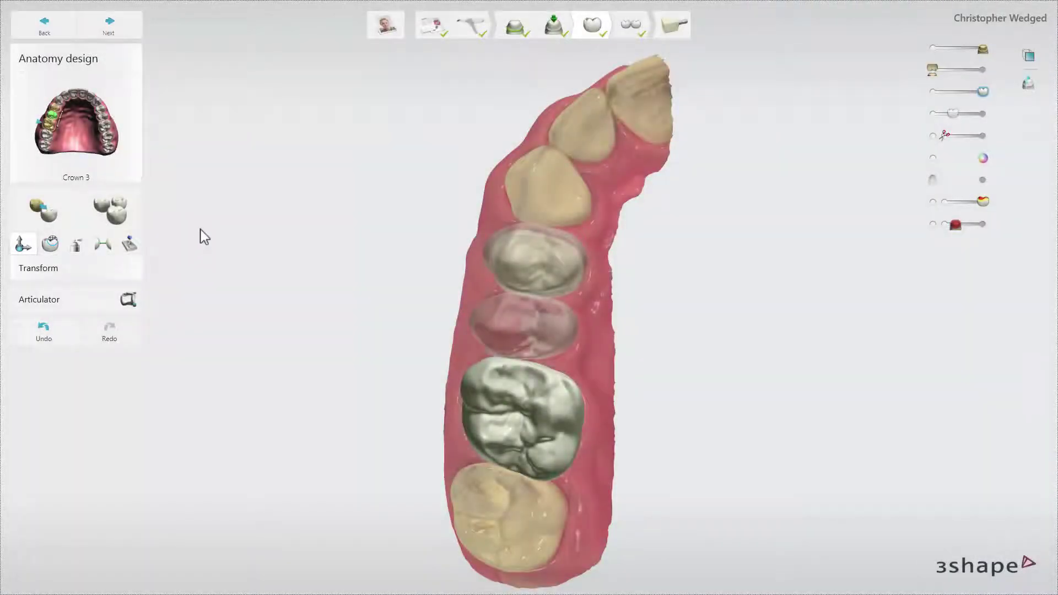
Review the tooth library choices, then select Crown 5 for positioning.
left_click(137, 218)
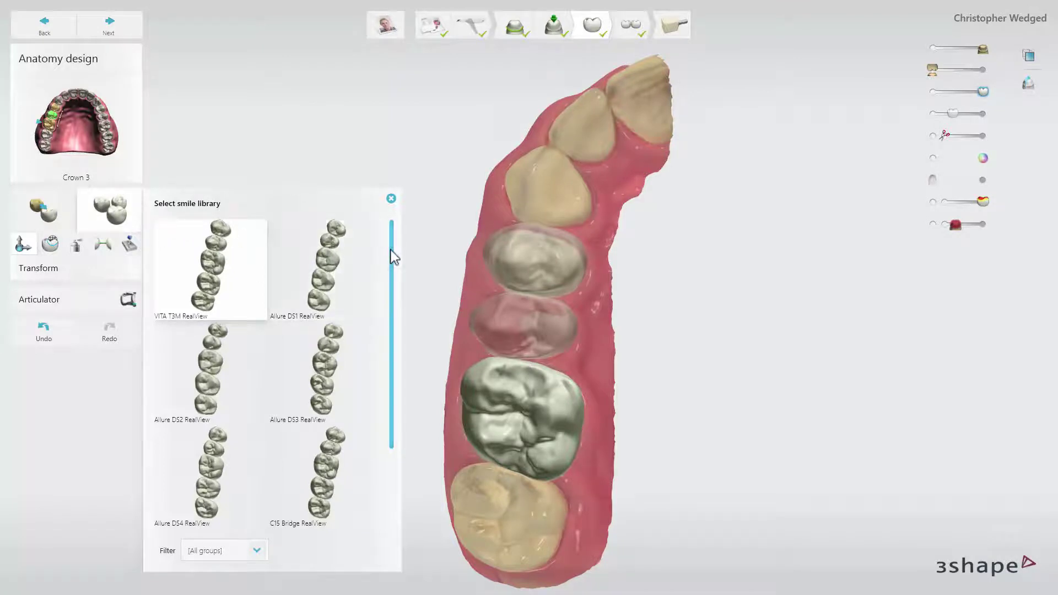
mouse_move(389, 250)
left_mouse_down()
mouse_move(384, 349)
mouse_move(393, 262)
left_mouse_up()
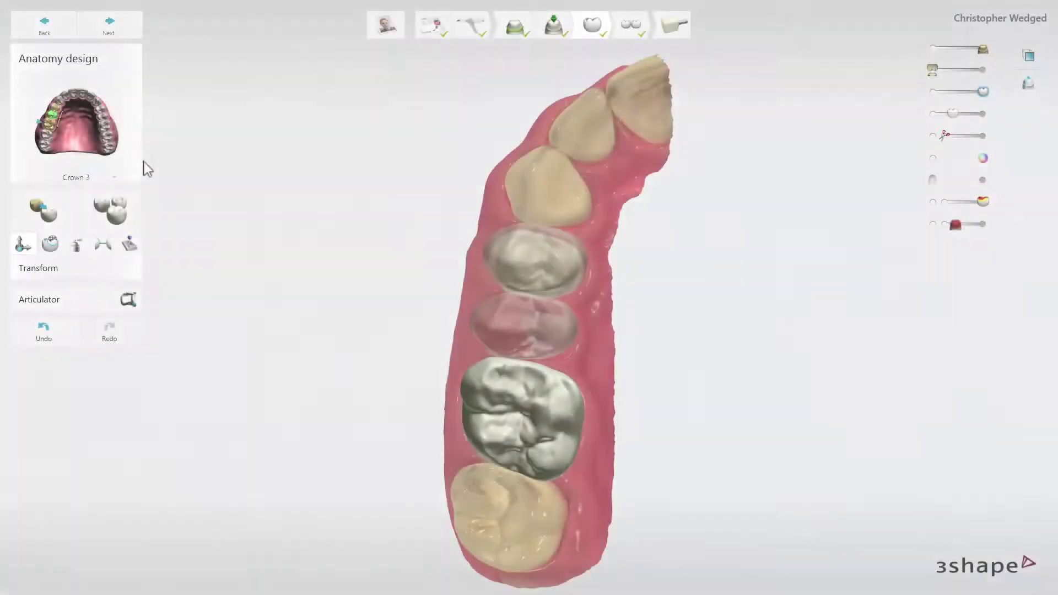
left_click(83, 165)
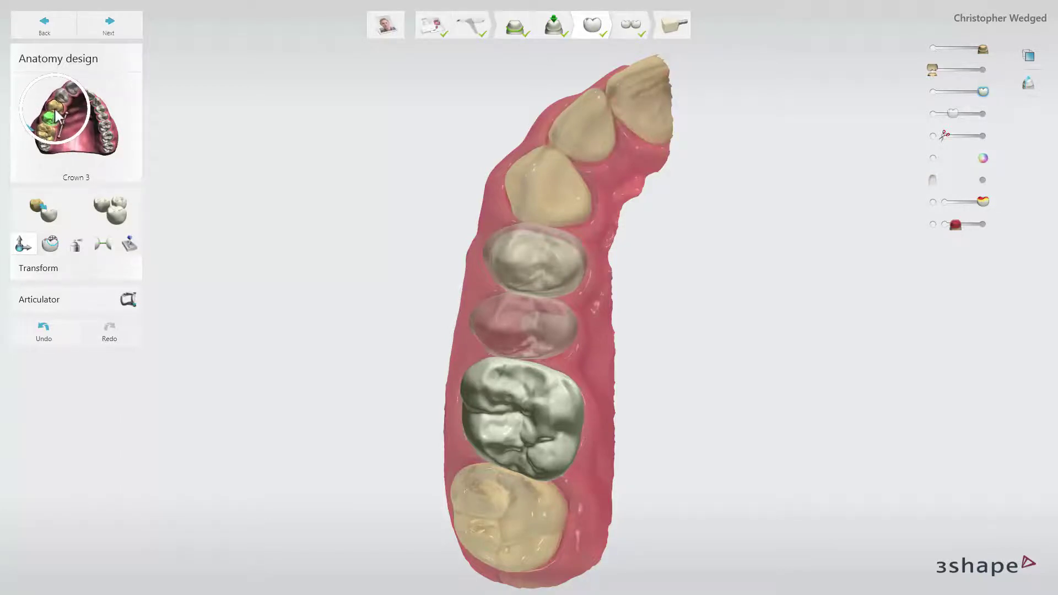
left_click(56, 116)
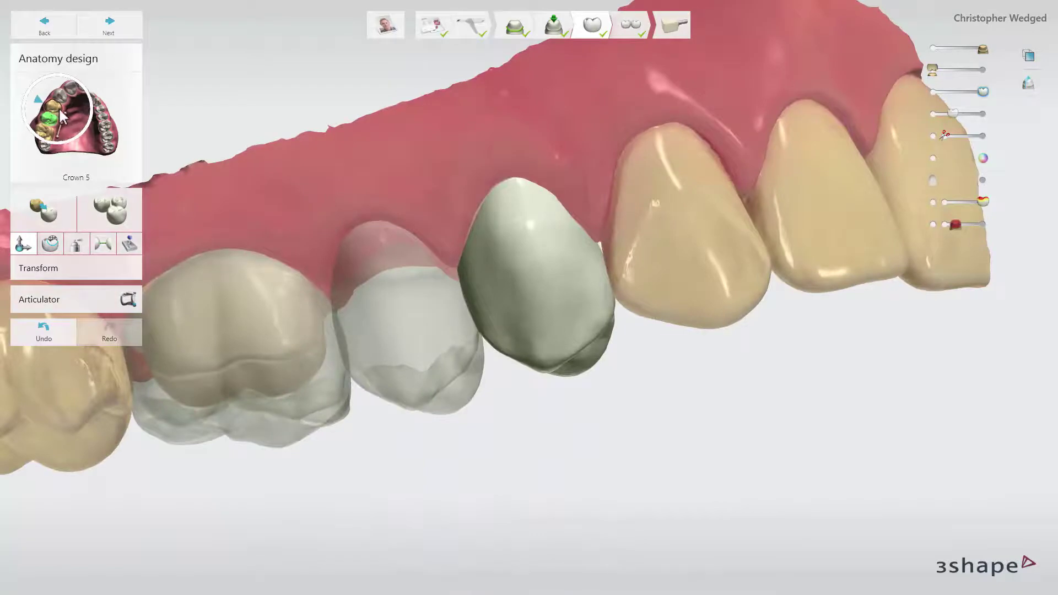
Tilt crown 3 slightly, settling its rotation at about 1,6°.
left_click(395, 285)
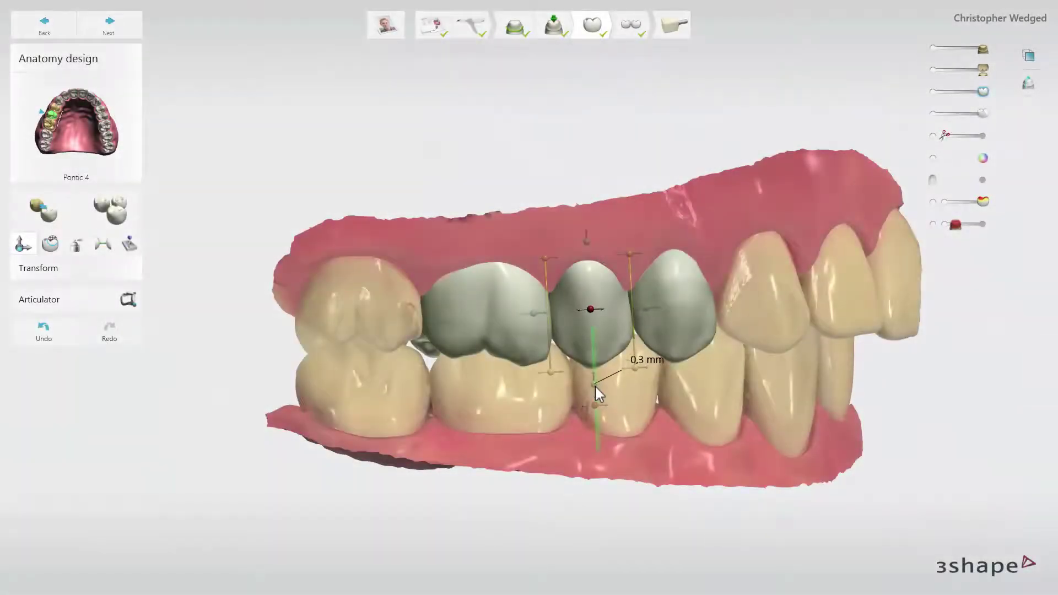
left_click(485, 339)
left_click_drag(477, 402, 475, 399)
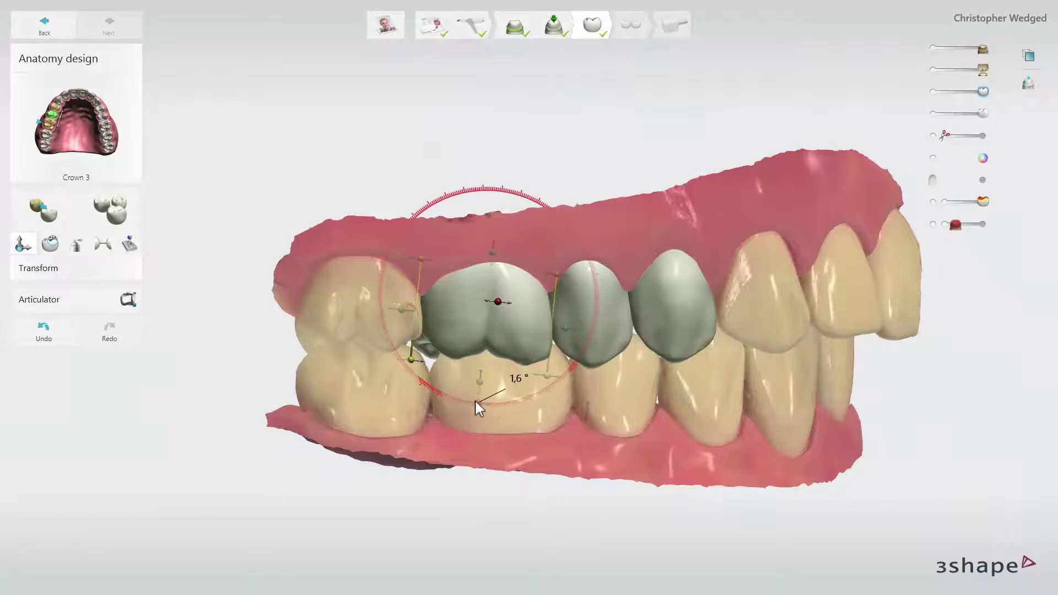
right_click_drag(513, 399, 501, 399)
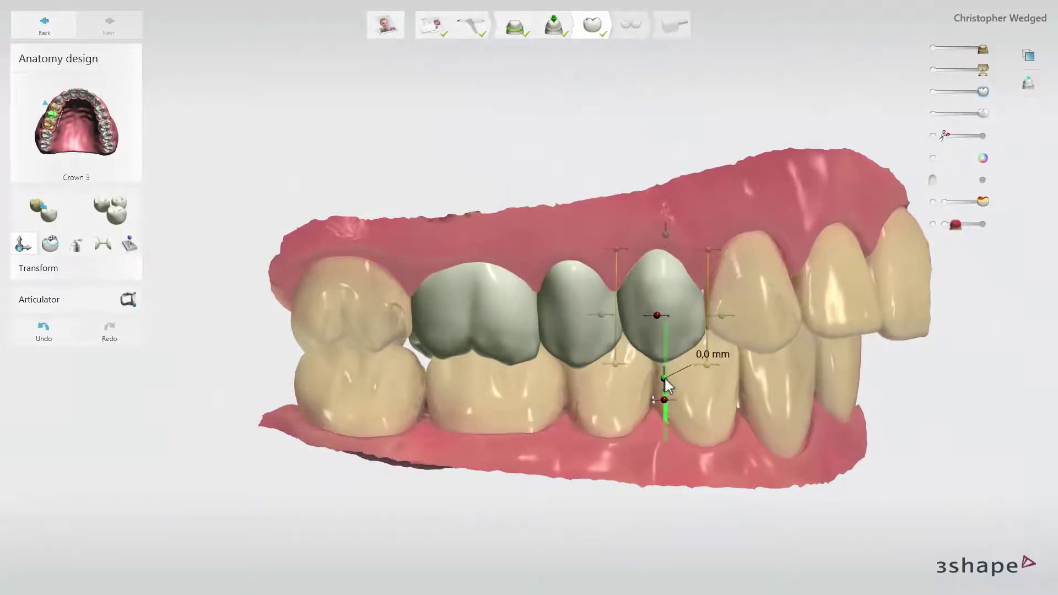
Widen pontic 4 by 0,6 mm and shift it into line with the crowns.
left_click(575, 376)
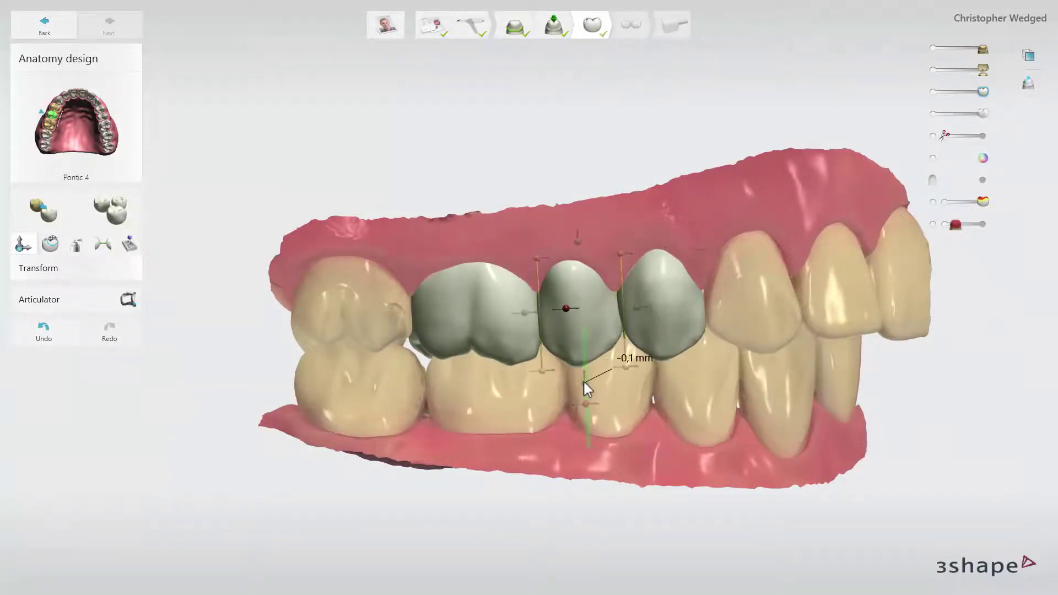
right_click_drag(584, 381, 612, 424)
left_click_drag(630, 456, 640, 462)
right_click_drag(640, 462, 630, 456)
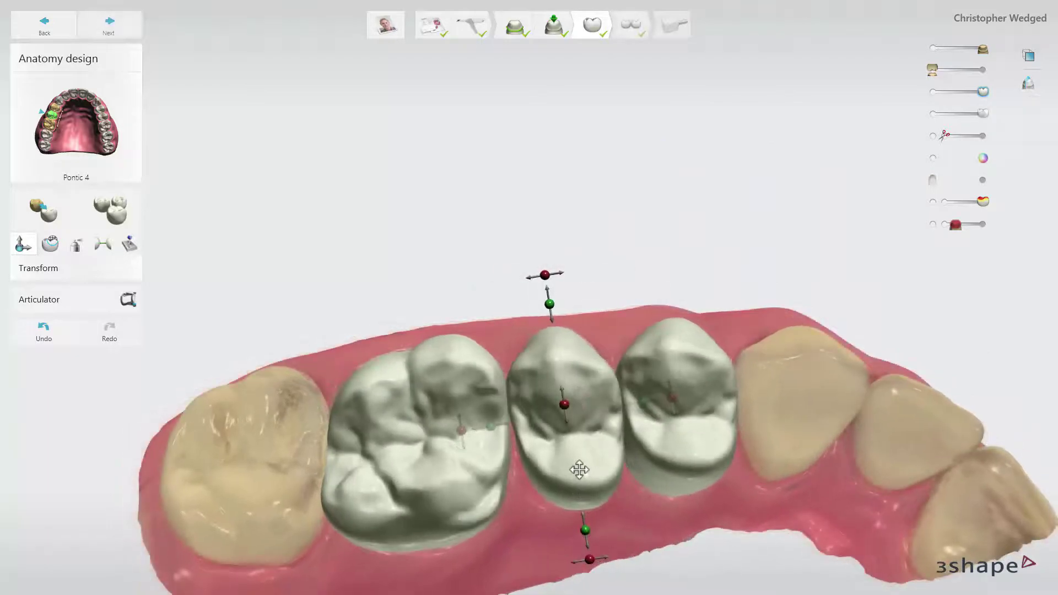
left_click_drag(578, 470, 578, 465)
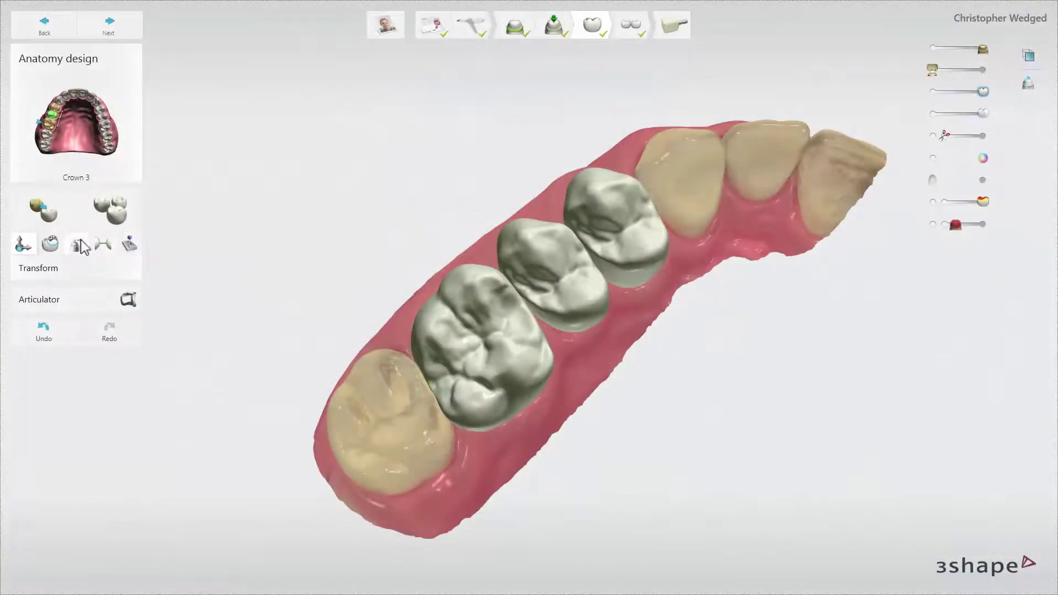
Sculpt pontic 4's surface with the Morph tool, adjusting the brush size.
left_click(50, 243)
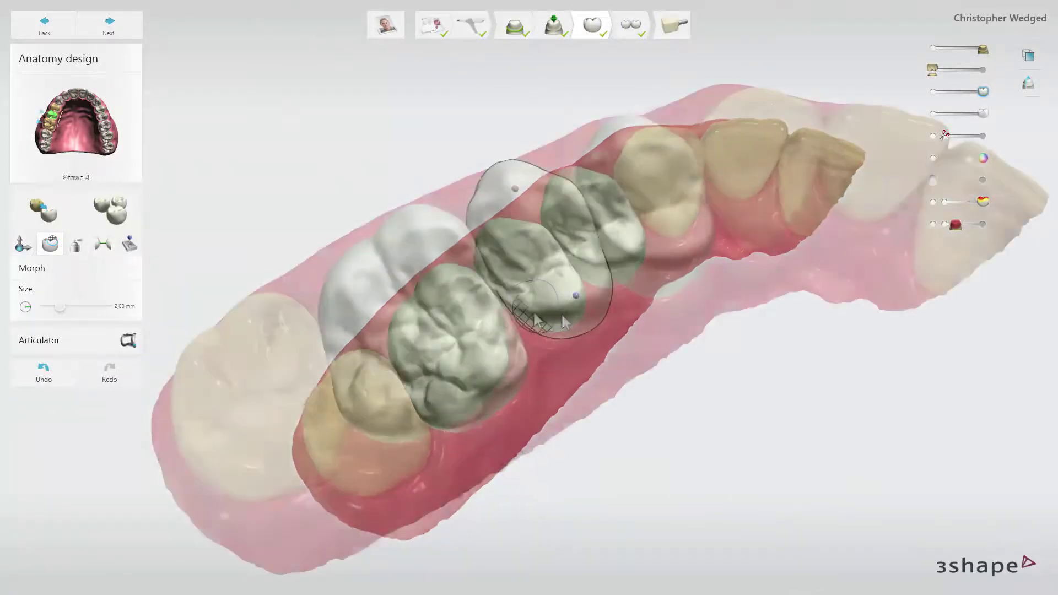
left_click_drag(539, 321, 552, 322)
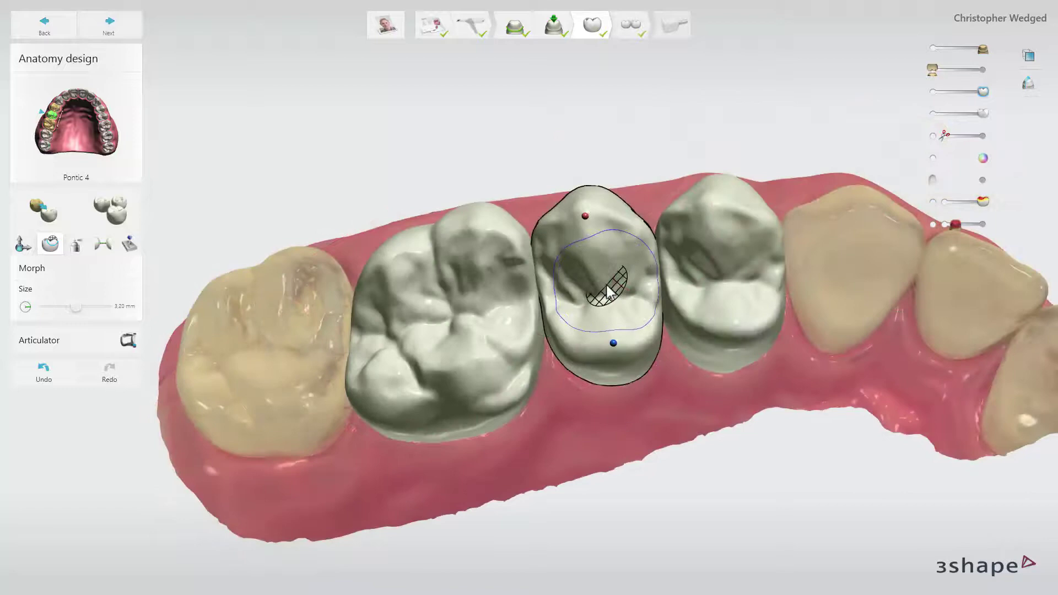
scroll(608, 291, "up", 3, "ctrl")
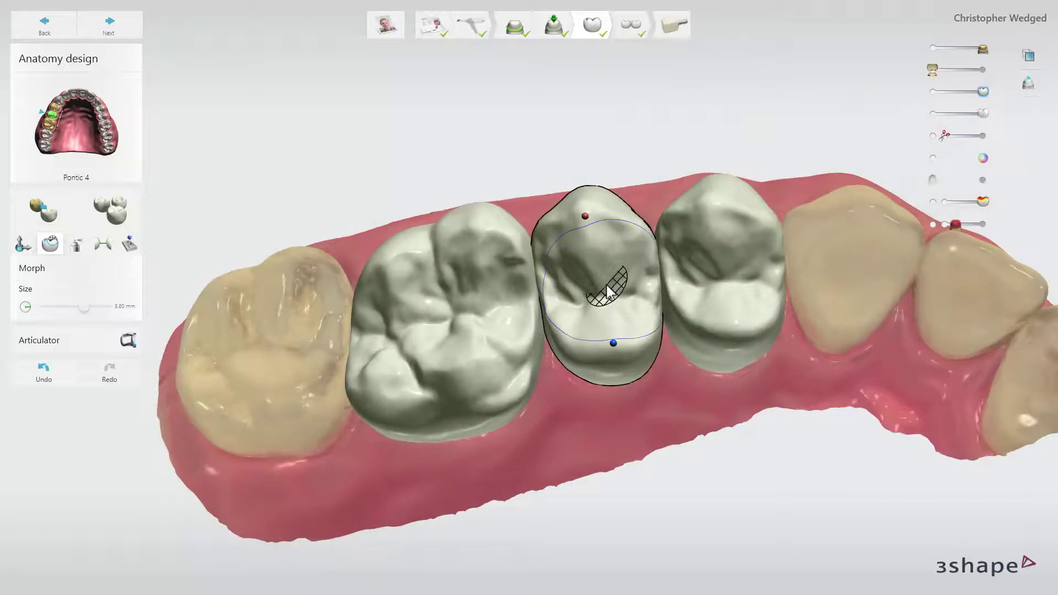
scroll(608, 291, "down", 6, "ctrl")
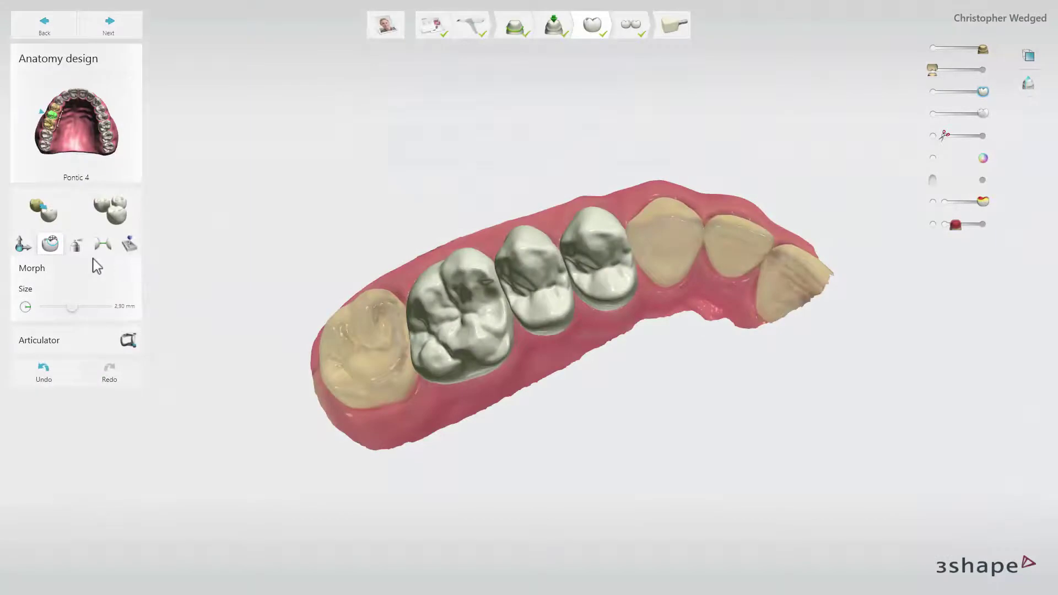
Smooth the bridge surface with the Wax knife tool, adjusting its brush size.
left_click(76, 244)
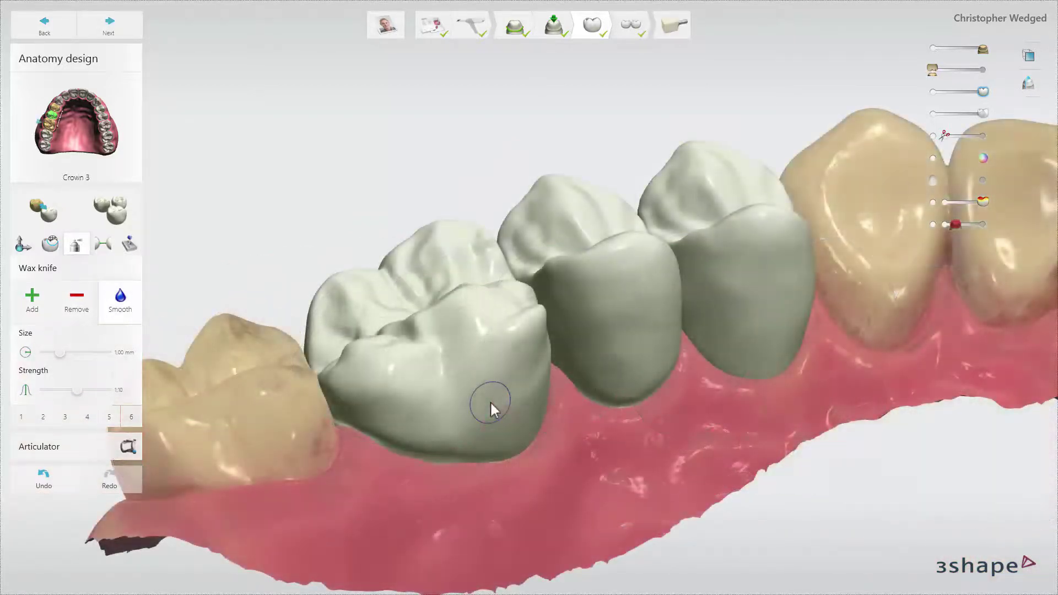
scroll(491, 401, "up", 10, "ctrl")
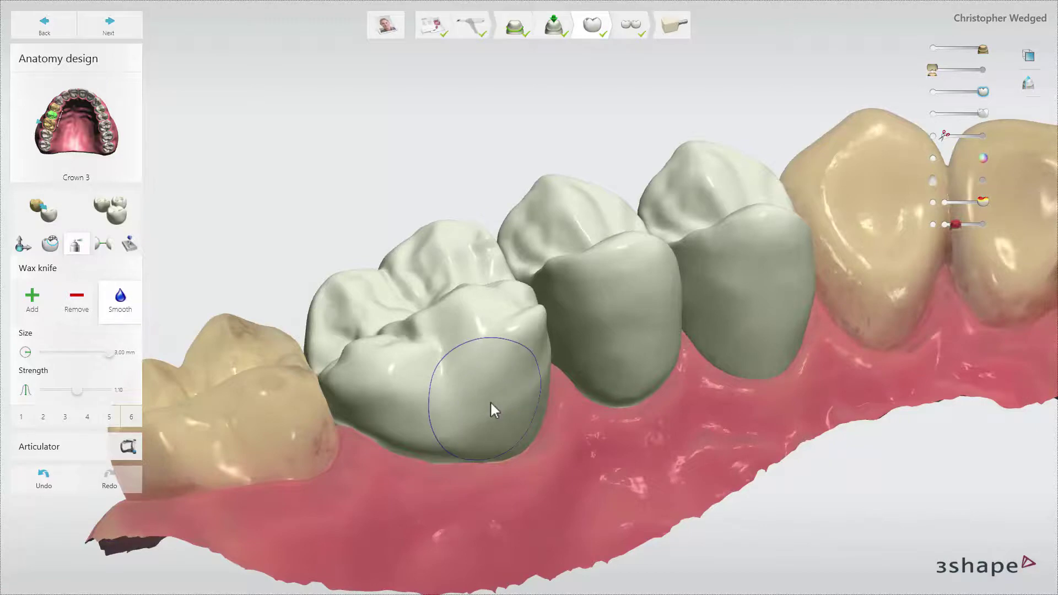
scroll(491, 401, "down", 6, "ctrl")
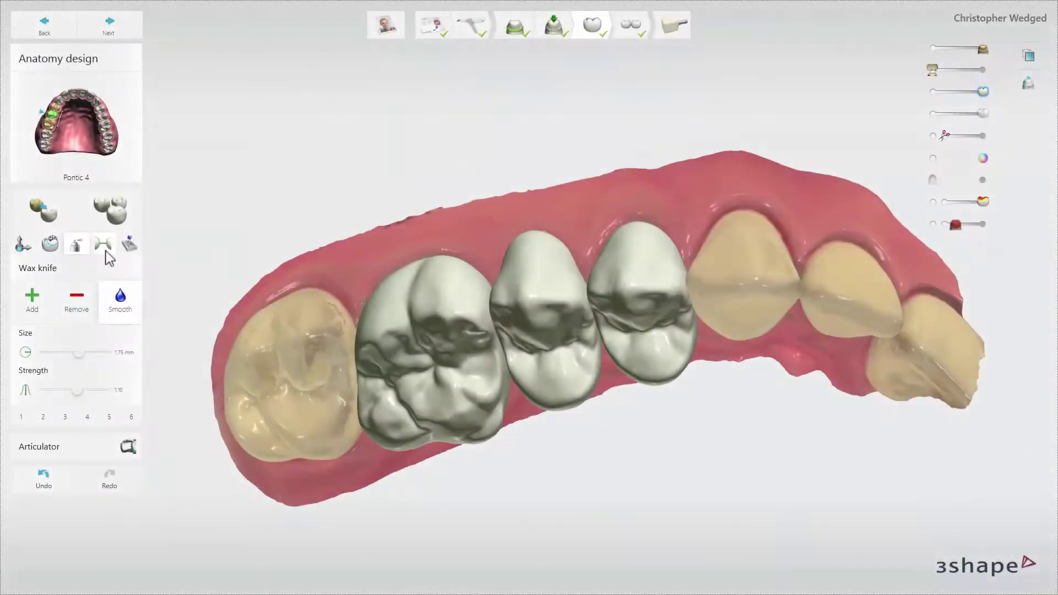
Paint the contact area and apply adjacent contacts at -0,02 mm.
left_click(105, 249)
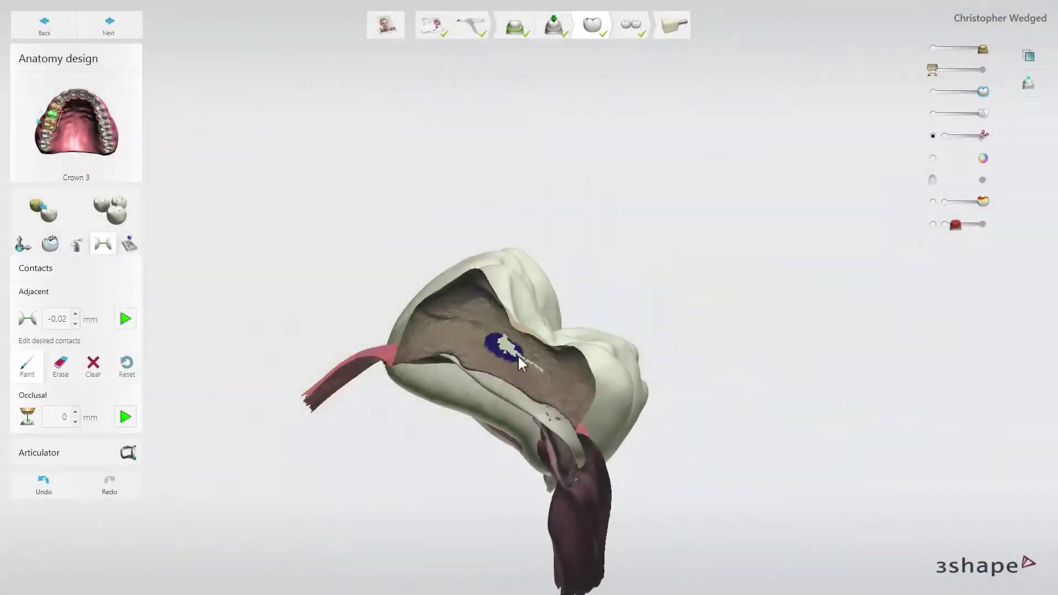
left_click_drag(537, 368, 511, 350)
left_click(125, 320)
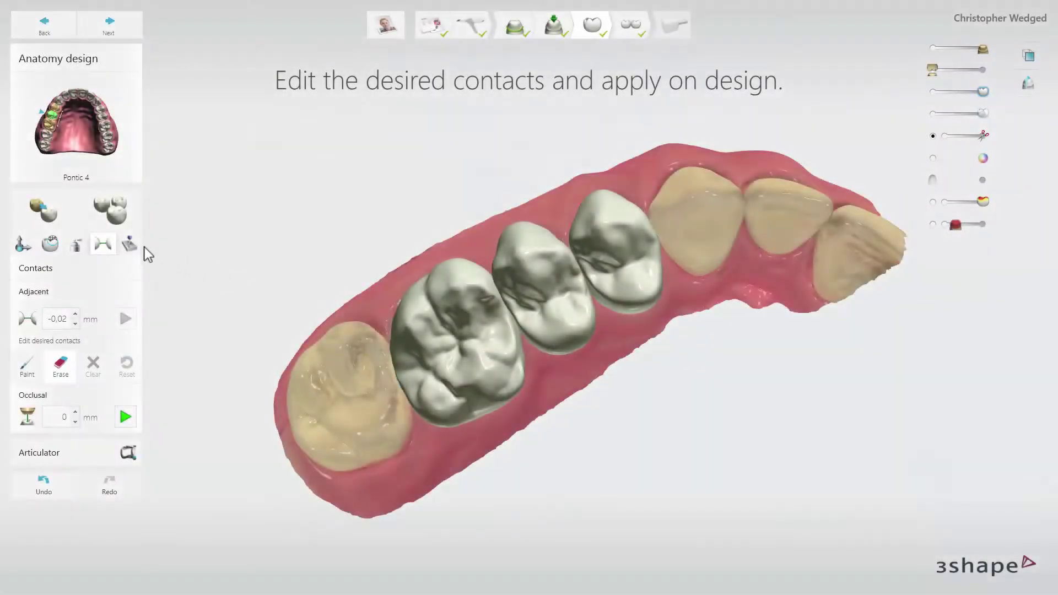
Cut the bridge back 0,1 mm from the gingiva and enforce a 1 mm minimum thickness.
left_click(129, 244)
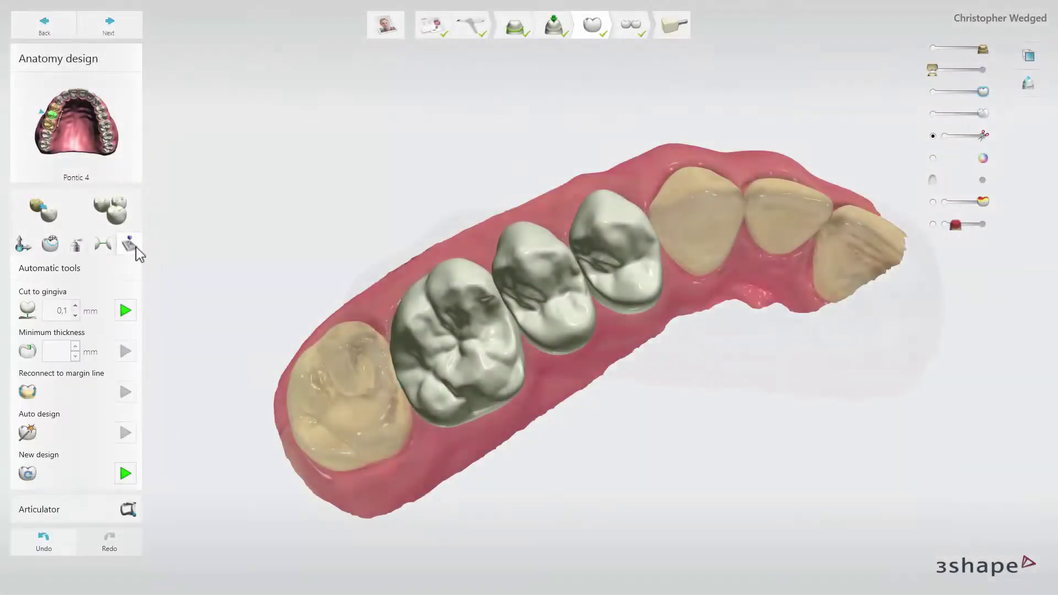
left_click(132, 307)
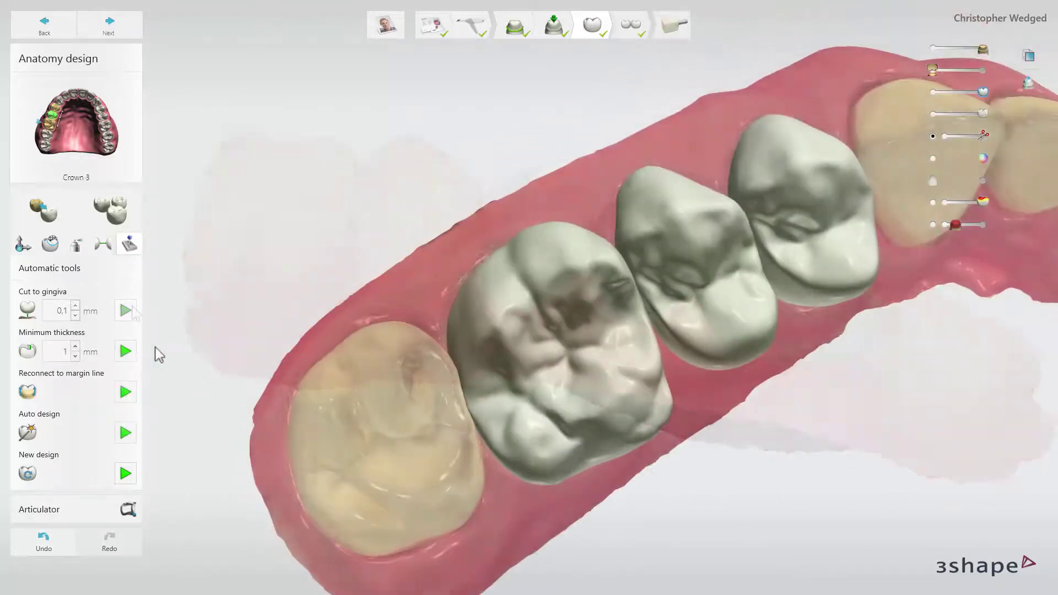
left_click(132, 359)
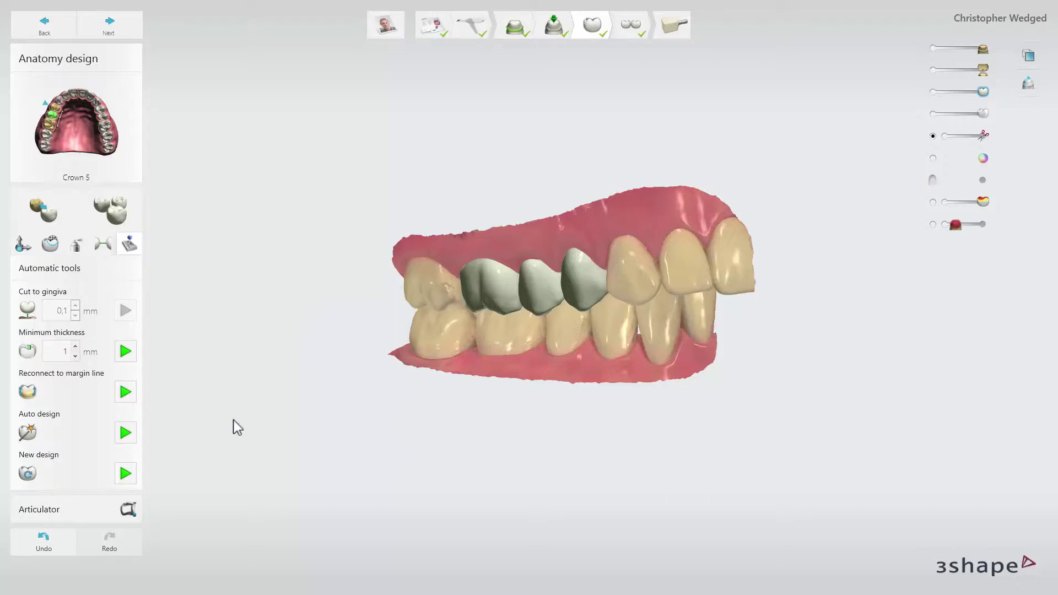
Adapt the crowns to simulated articulator movements, then advance to the Produce step's milling block.
left_click(128, 509)
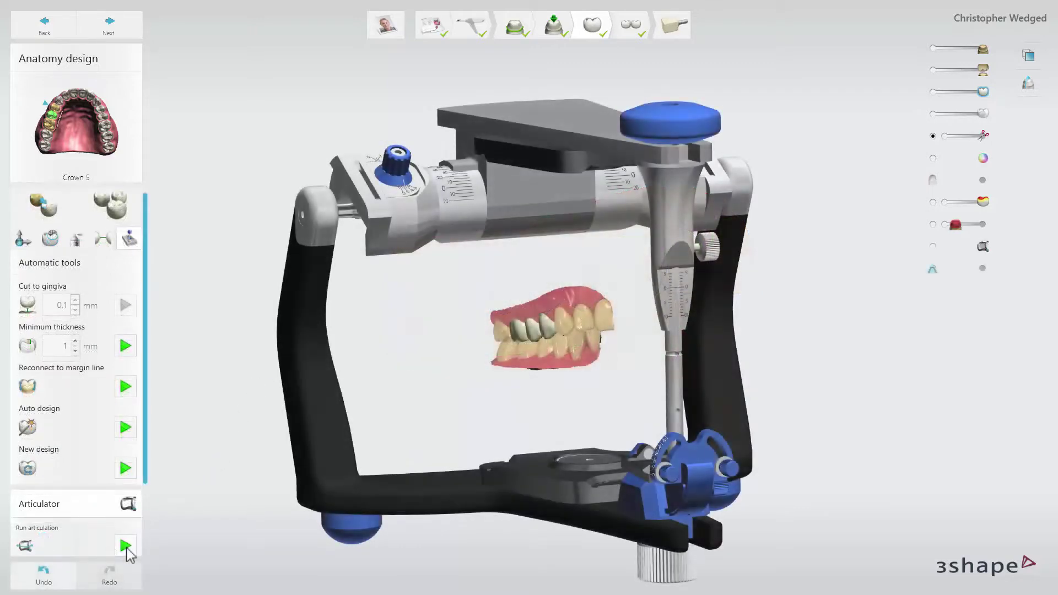
left_click(126, 545)
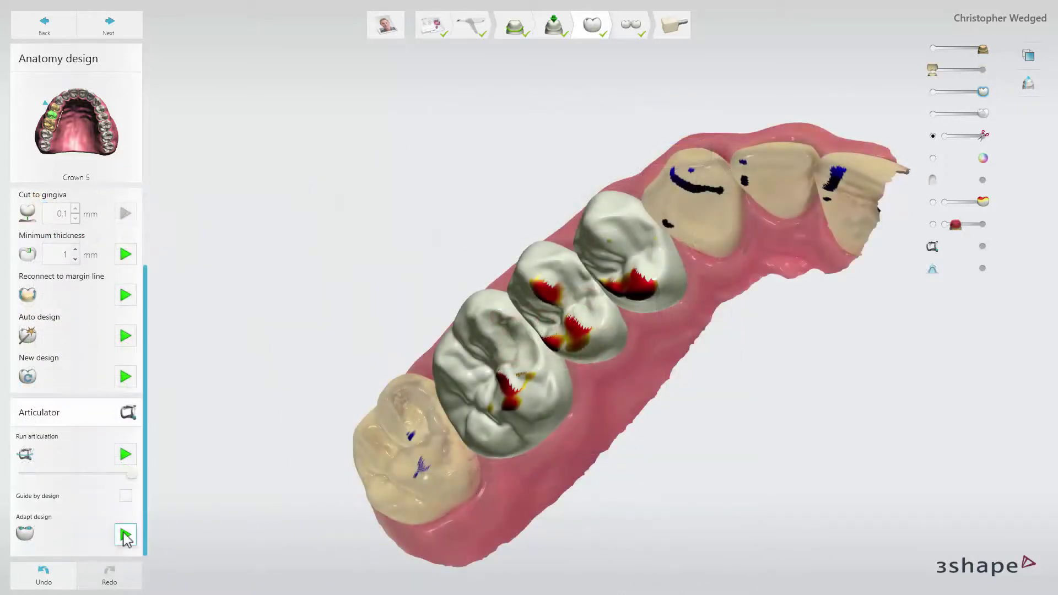
left_click(125, 536)
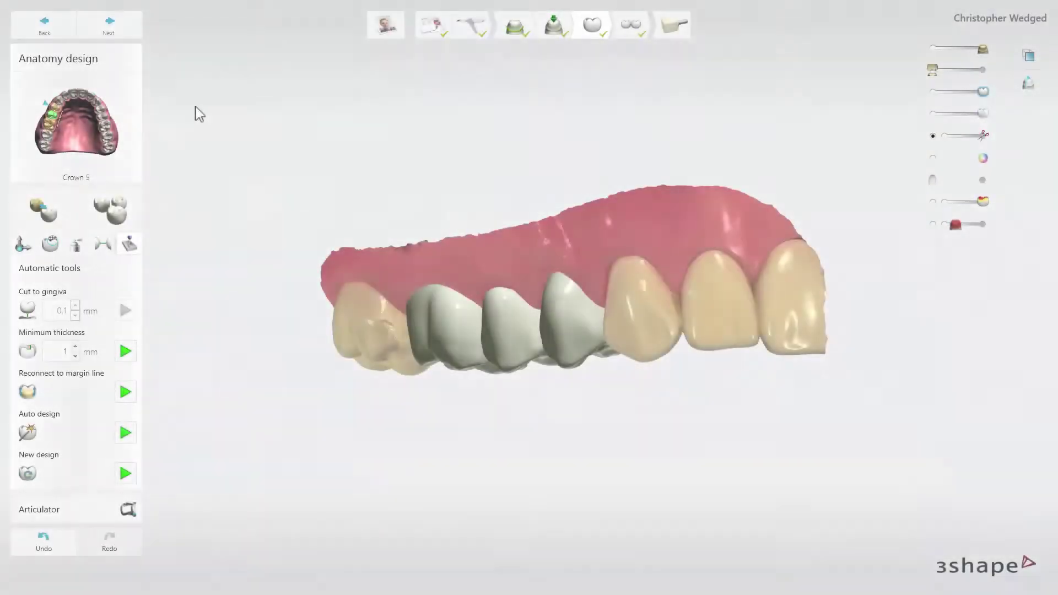
left_click(138, 27)
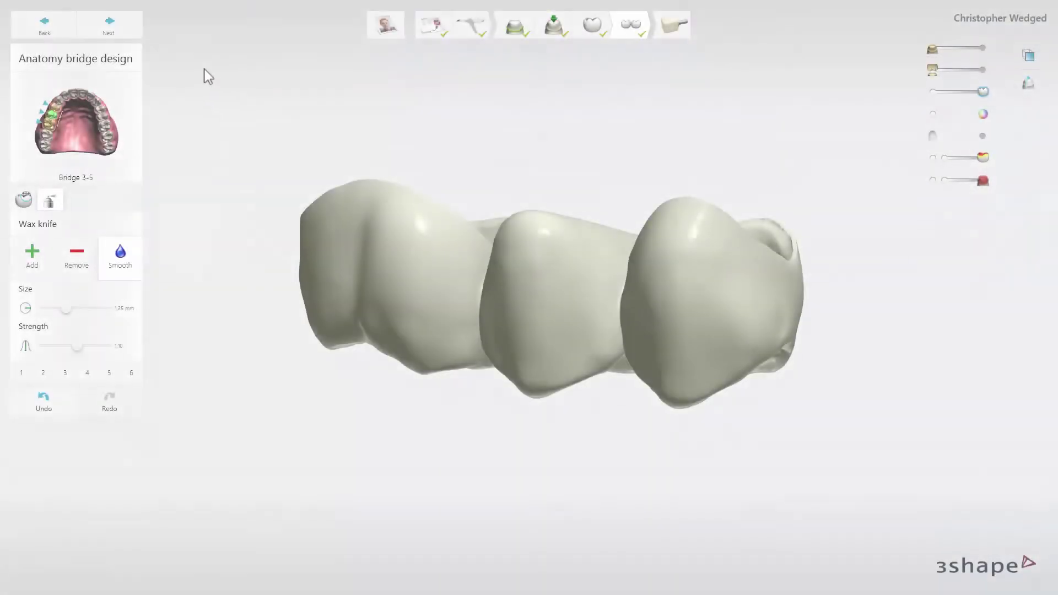
left_click(134, 33)
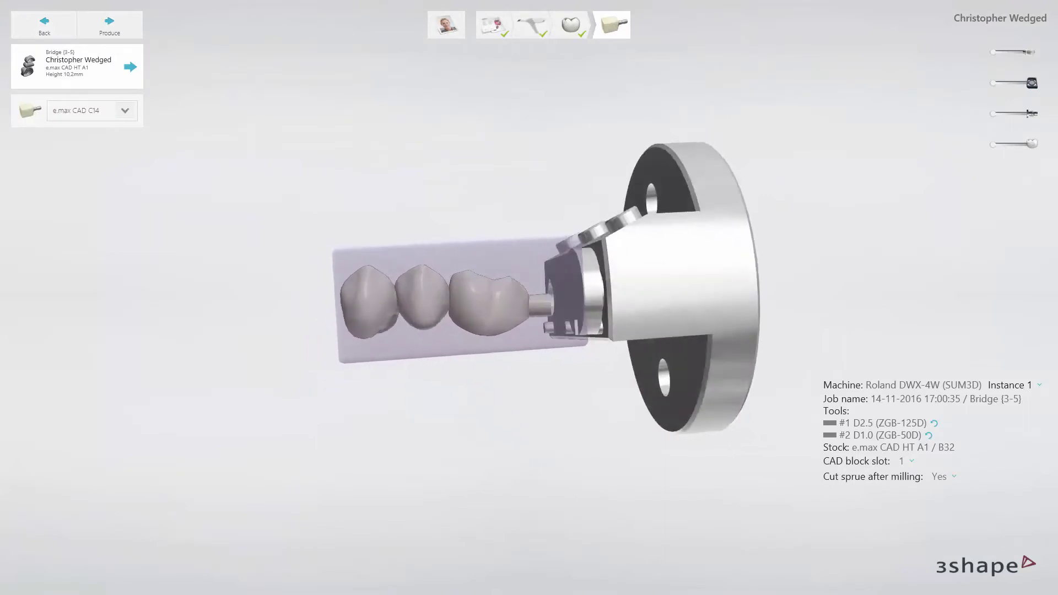